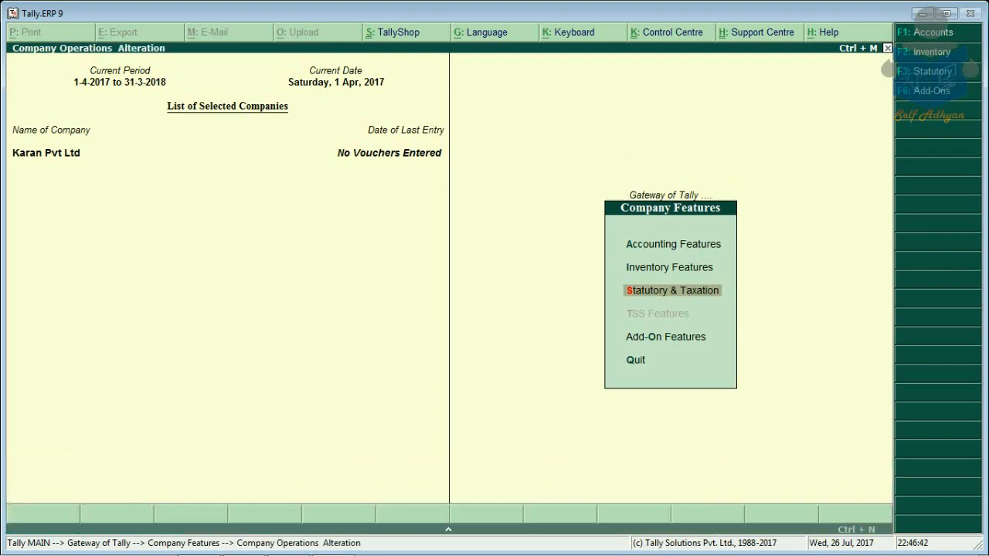
- Enable Goods and Services Tax for the company and choose Delhi as the state in its GST details
text(y)
key(Return)
key(Return)
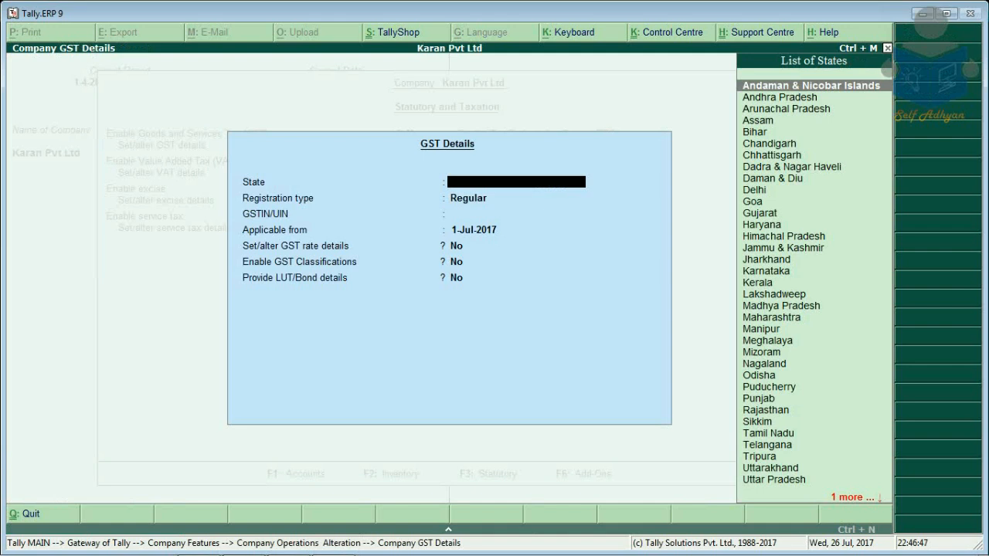
text(e)
key(BackSpace)
text(De)
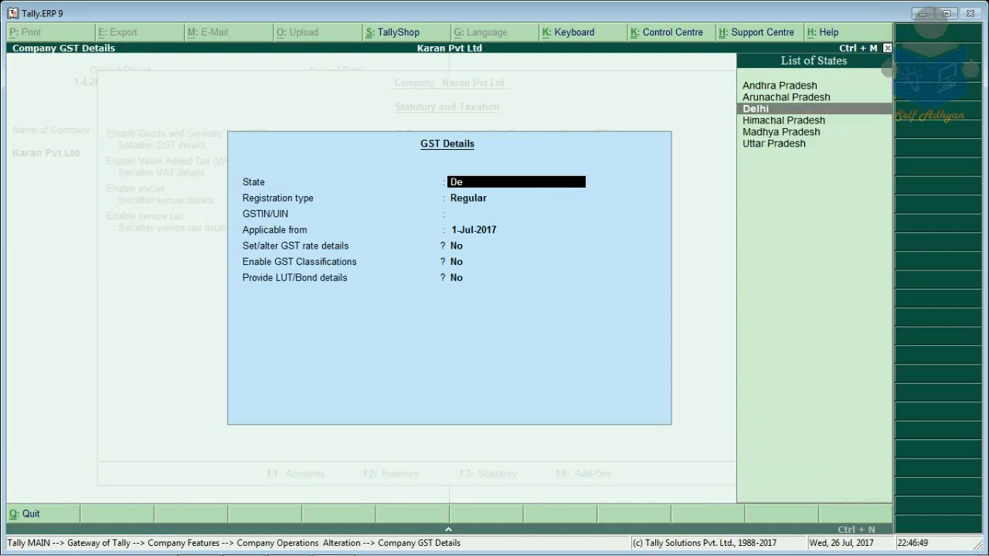
key(Return)
- Enter the company's GSTIN, keep the applicable date of 1-Jul-2017, and enable setting GST rate details
text(019298838384)
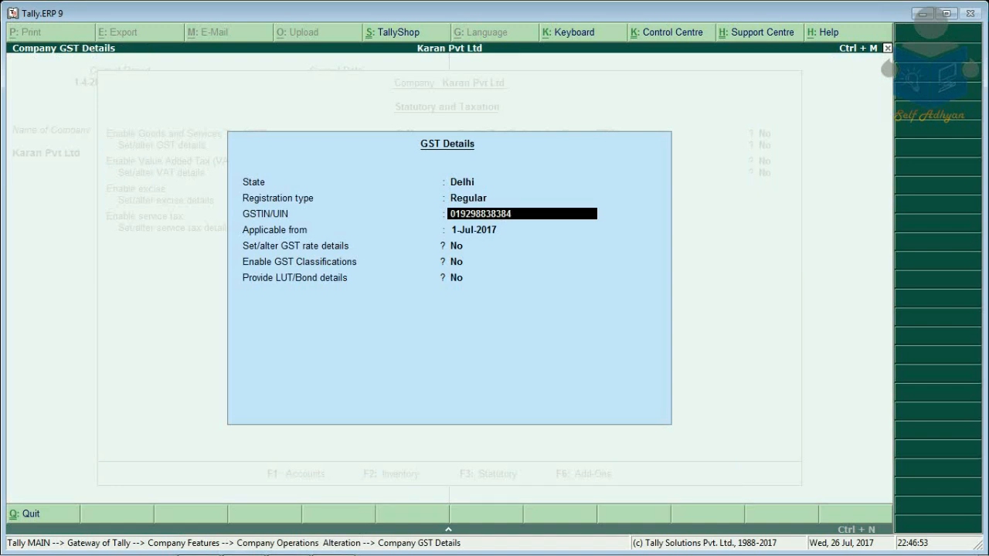
key(Return)
key(Return)
key(Return)
text(yes)
key(Return)
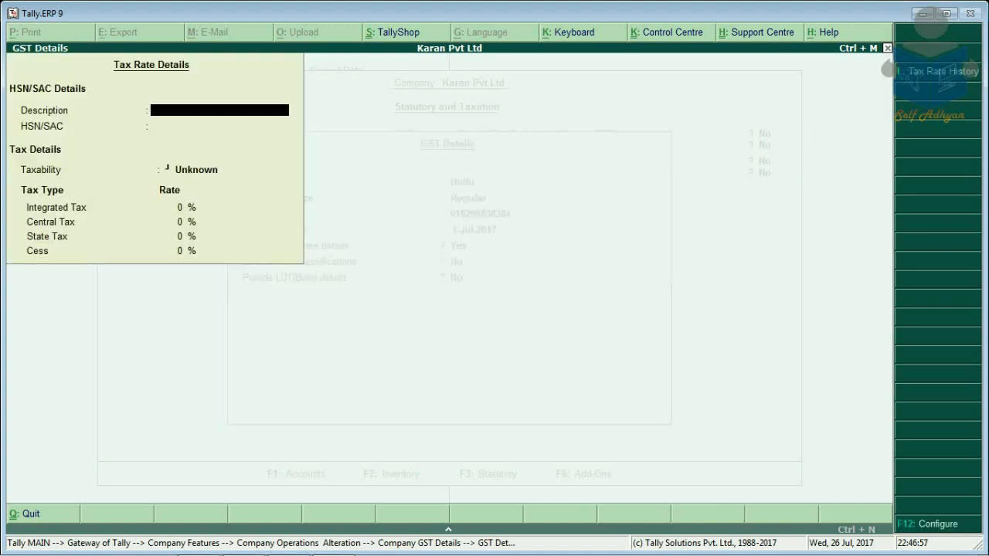
- Set the company's taxability to Taxable with 12% integrated tax and no cess, and complete the GST details
key(Return)
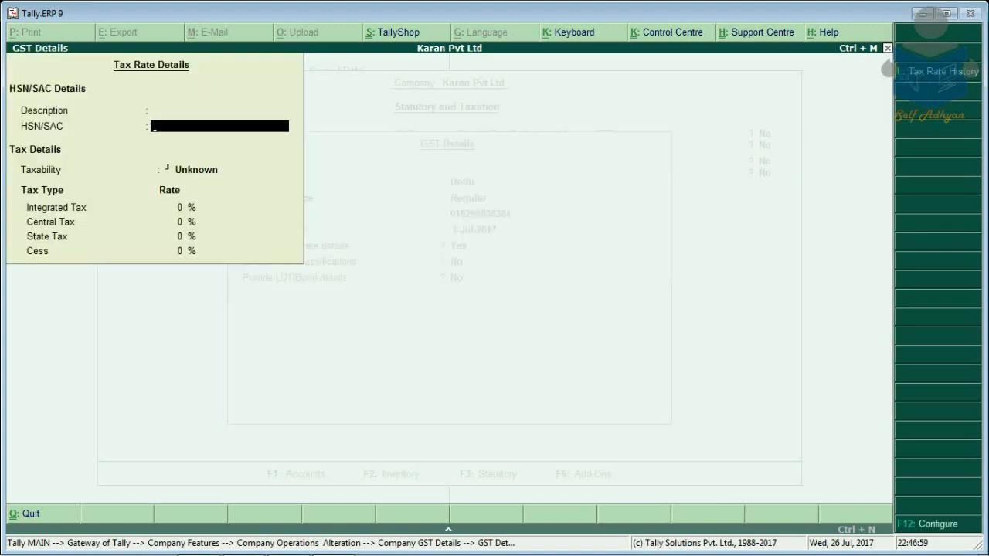
key(Return)
key(Down)
key(Down)
key(Down)
key(Return)
text(12)
key(Return)
key(Return)
key(Return)
key(Return)
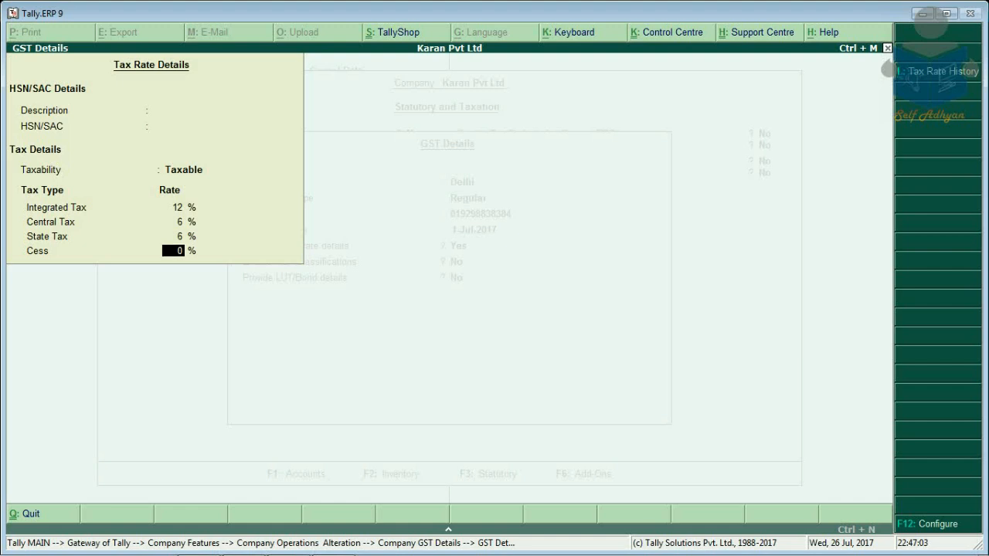
key(Return)
key(Return)
key(Return)
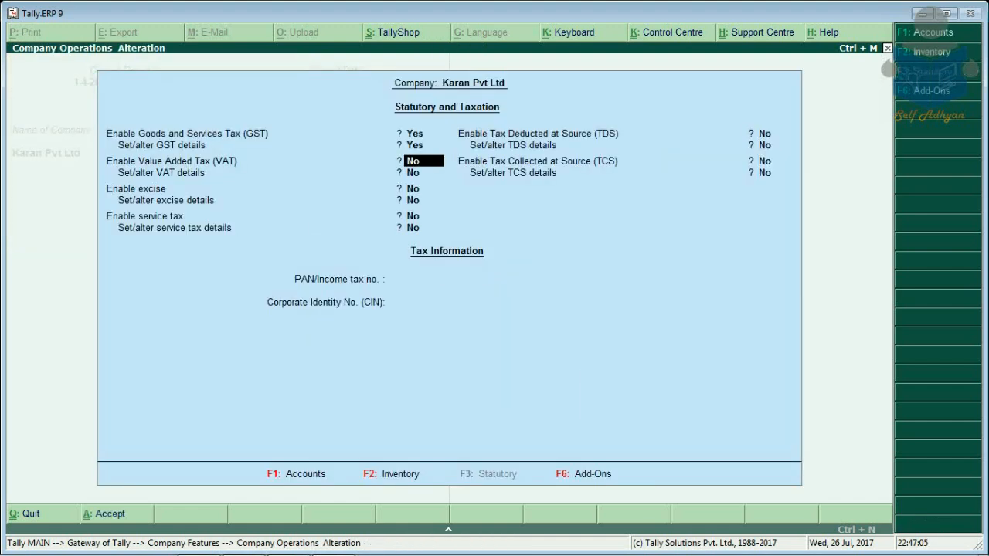
- Leave the remaining Statutory and Taxation options at No, accept the settings and return to Gateway of Tally
key(Return)
key(Return)
key(Return)
key(Return)
key(Return)
key(Return)
key(Return)
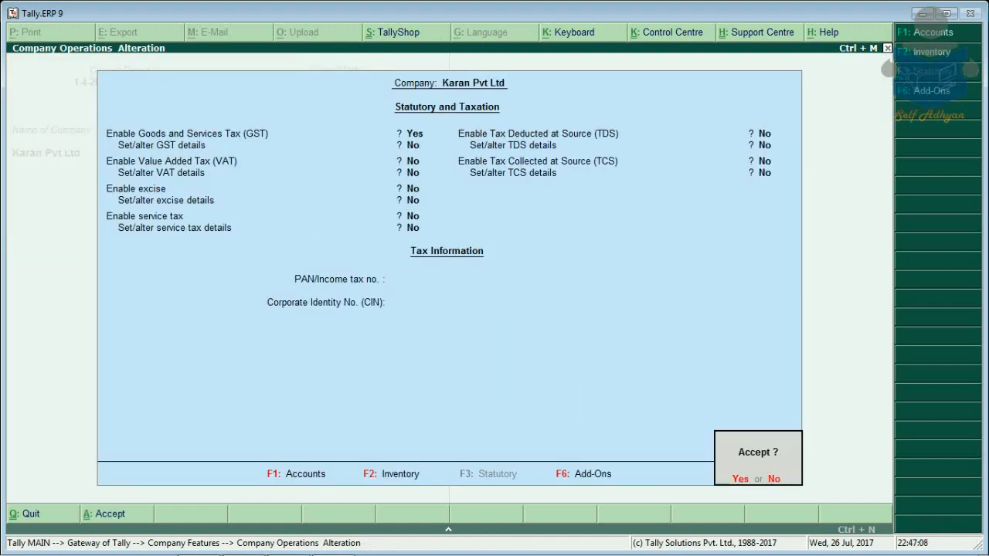
key(Return)
key(Escape)
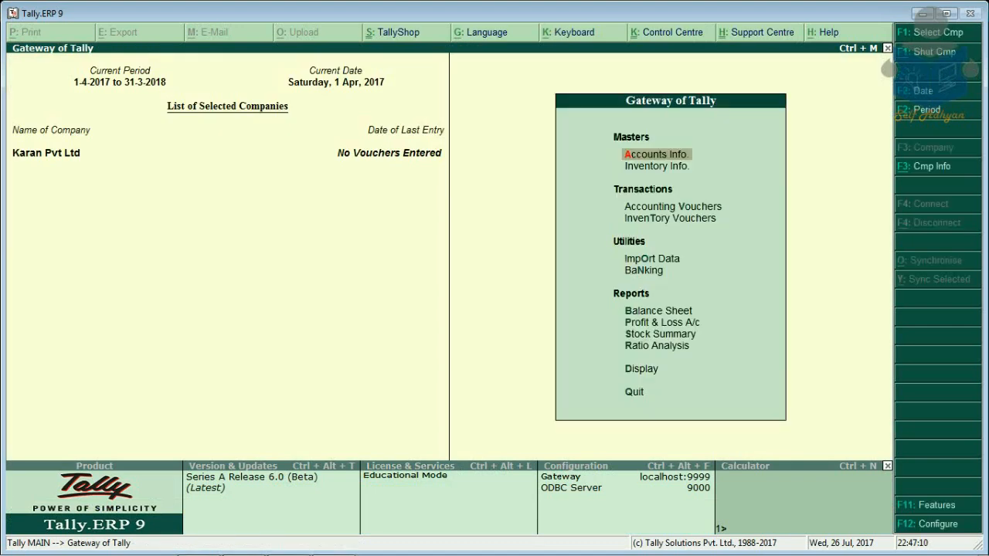
- Open a new purchase voucher and switch it to accounting invoice mode
key(Down)
key(Down)
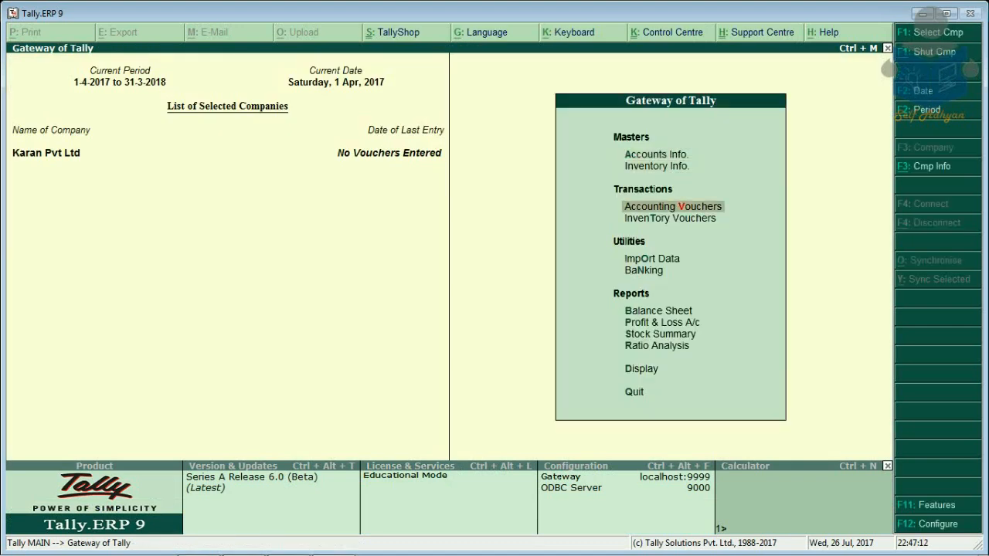
key(Return)
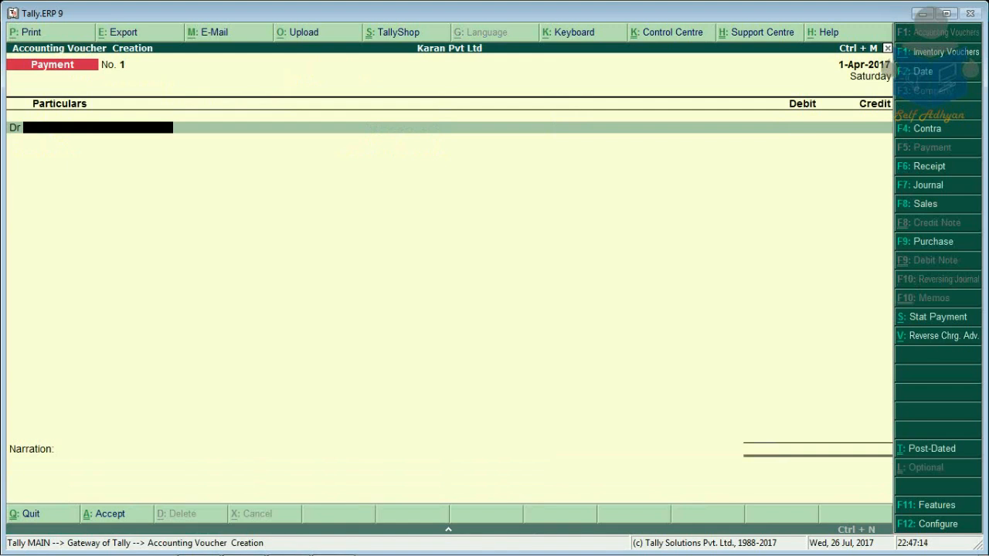
key(F8)
key(F9)
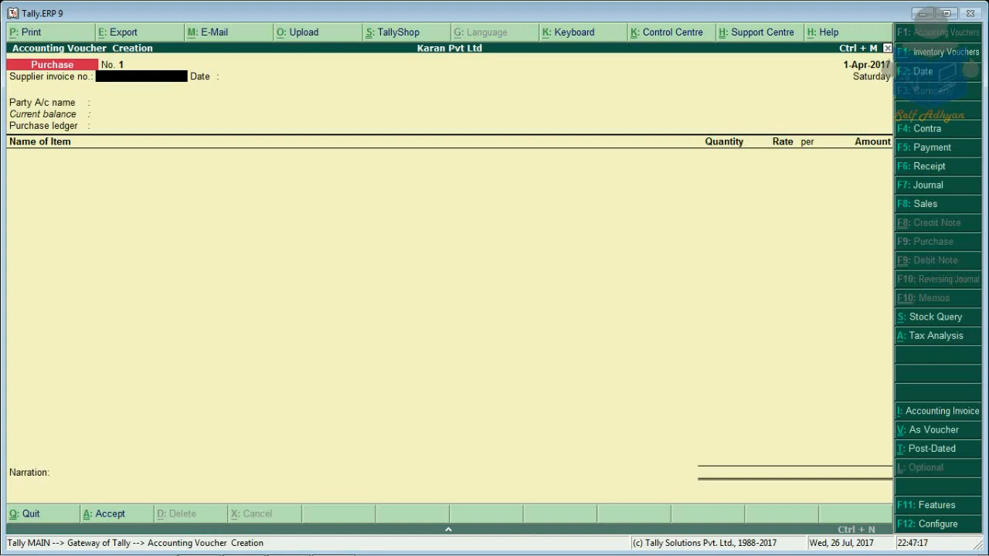
key(ctrl+i)
key(ctrl+i)
key(ctrl+i)
key(ctrl+i)
key(ctrl+i)
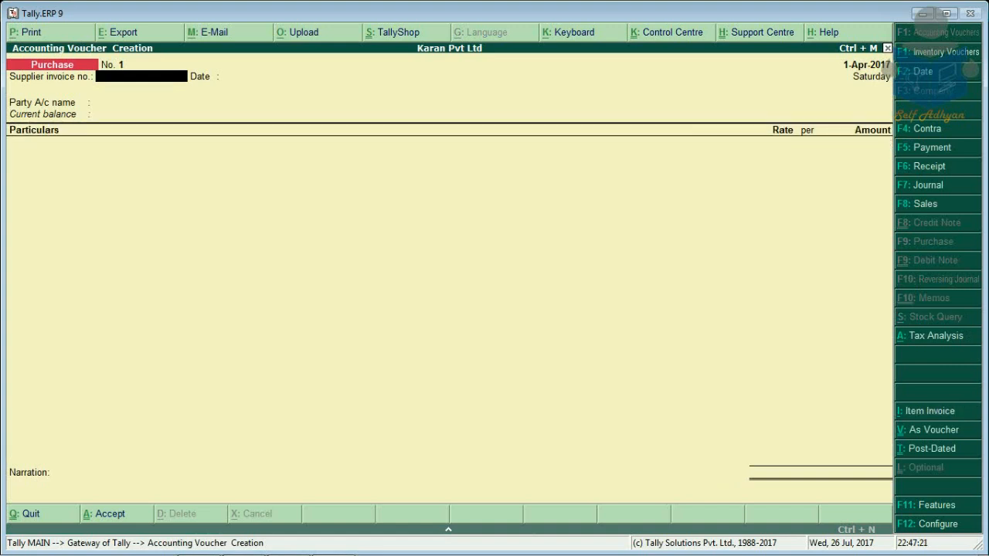
- Leave the supplier invoice number blank and start a party ledger with the supplier's name under Sundry Creditors
key(Return)
key(Return)
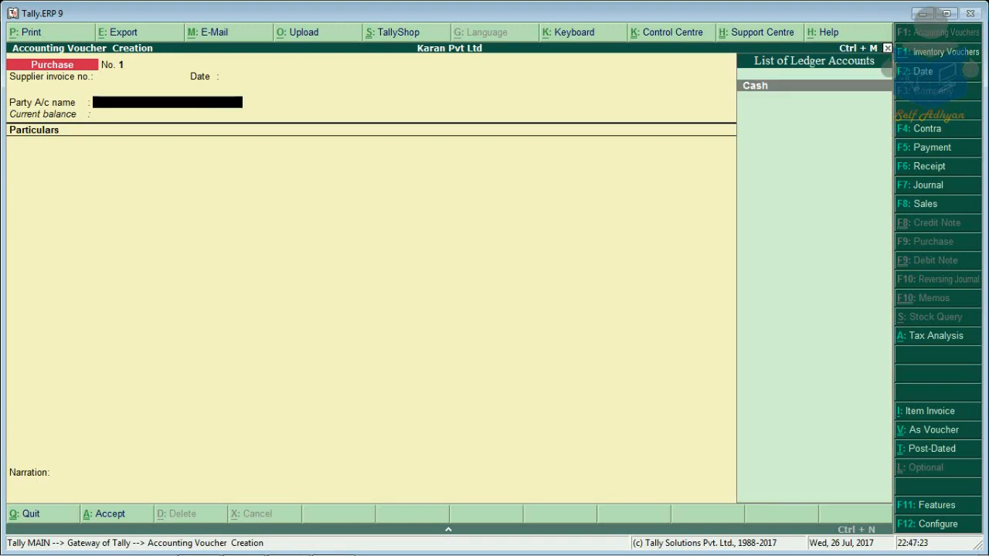
key(alt+c)
text(Karan)
key(Return)
key(Return)
text(S)
key(Up)
key(Up)
key(Up)
key(Return)
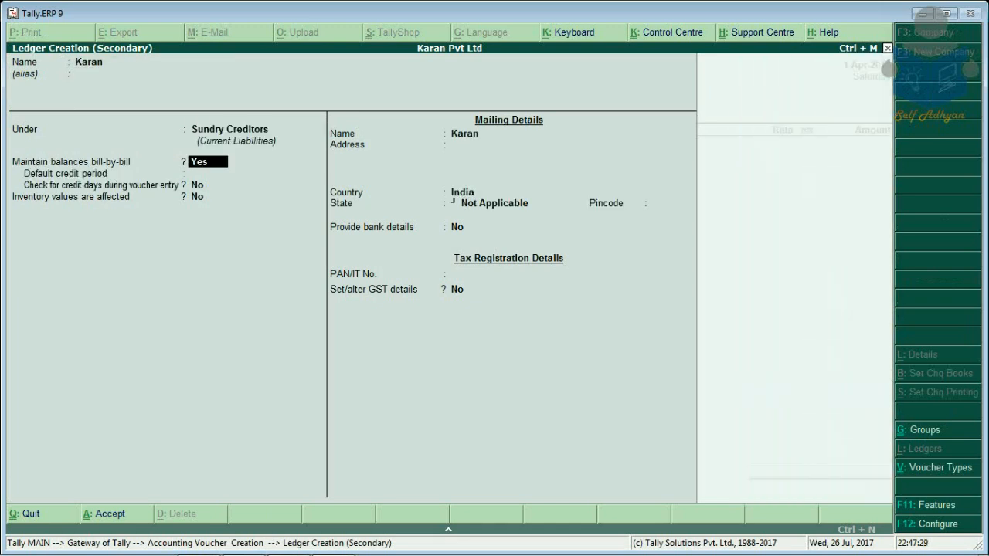
- Set the supplier ledger's state to Delhi, leave the pincode blank, and save the ledger
key(Return)
key(Return)
key(Return)
key(Return)
key(Return)
text(De)
key(Return)
text(A)
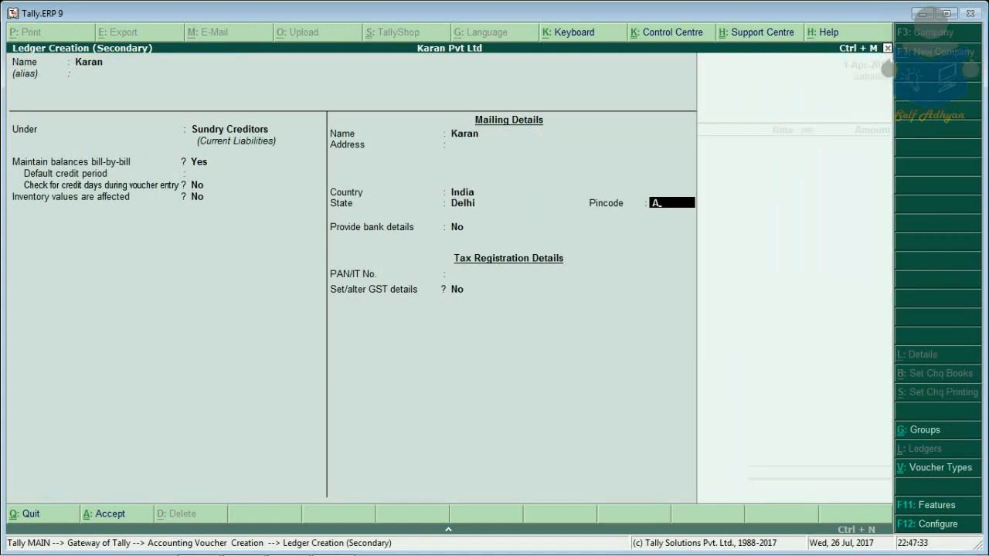
key(BackSpace)
key(Return)
key(ctrl+a)
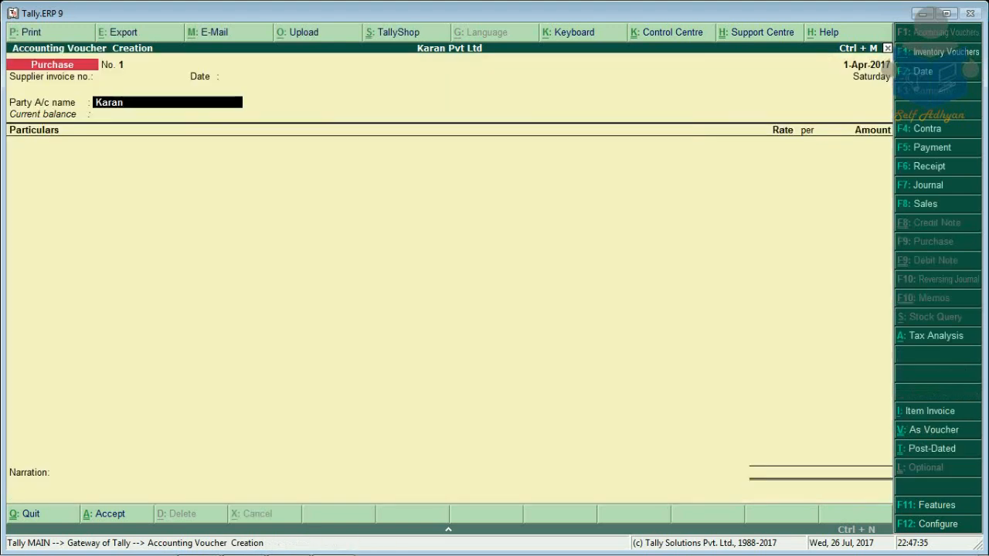
- Use the new supplier as the voucher's party and accept the default party details
key(Return)
key(Return)
key(Return)
key(Return)
key(Return)
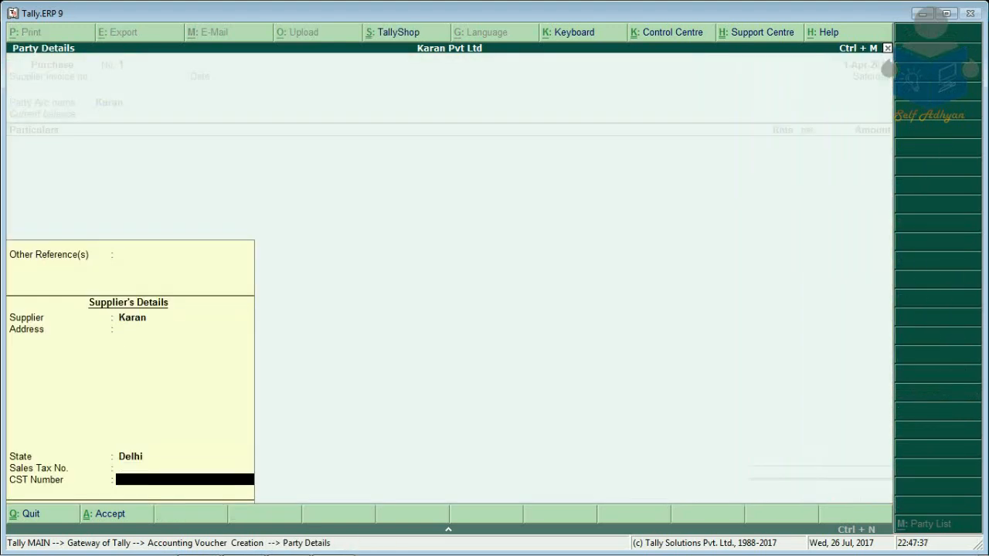
key(Return)
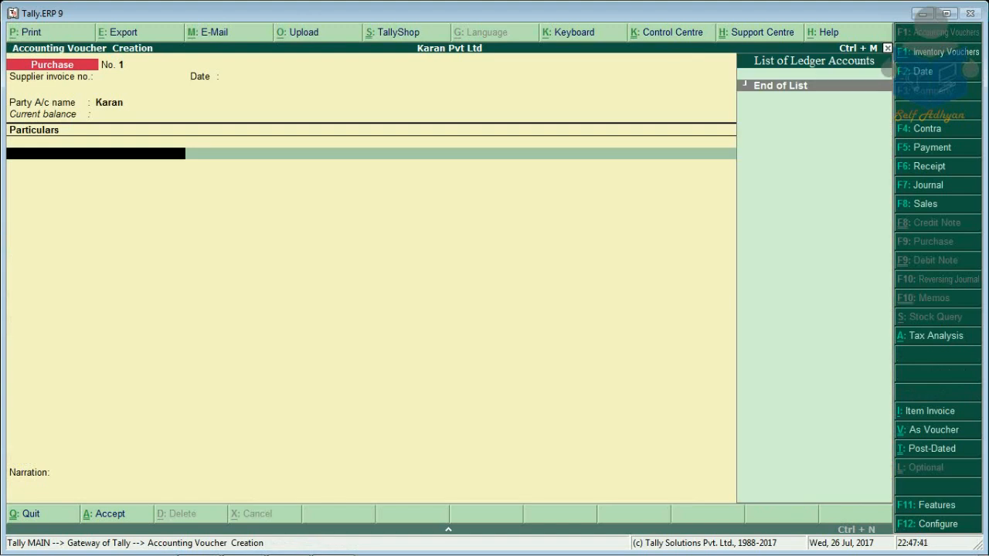
- Create a ledger named Purhase under Purchase Accounts, keeping GST applicable and the type of supply undefined
key(alt+c)
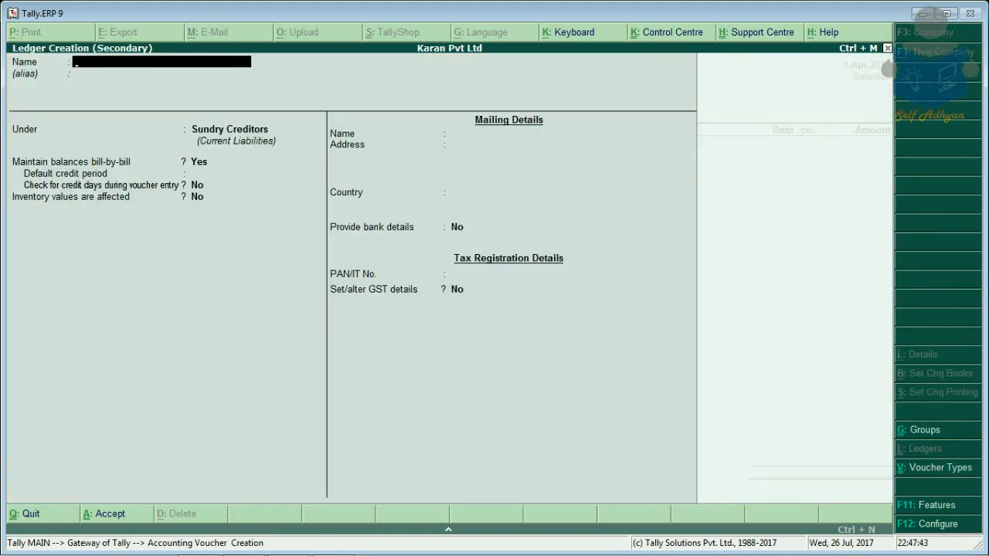
text(Purhase)
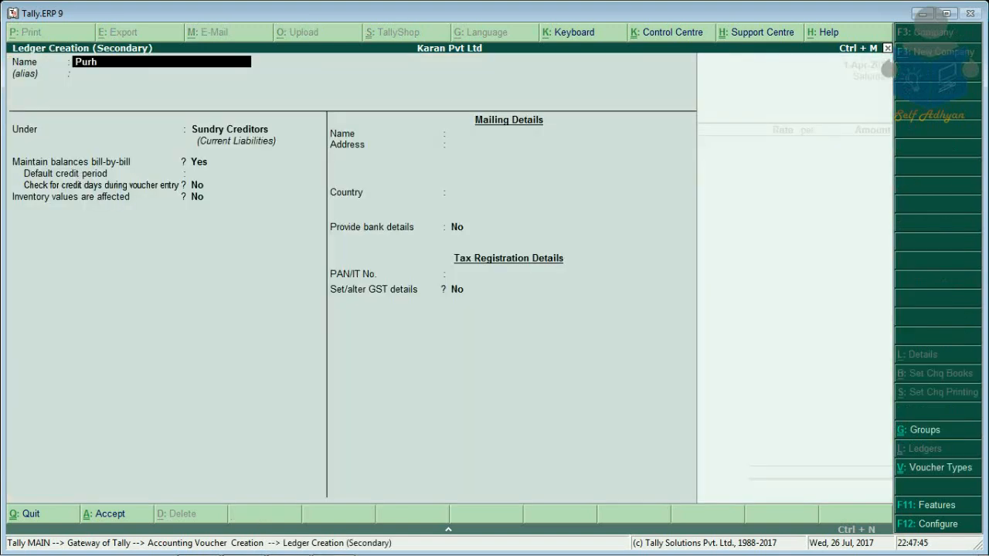
key(Return)
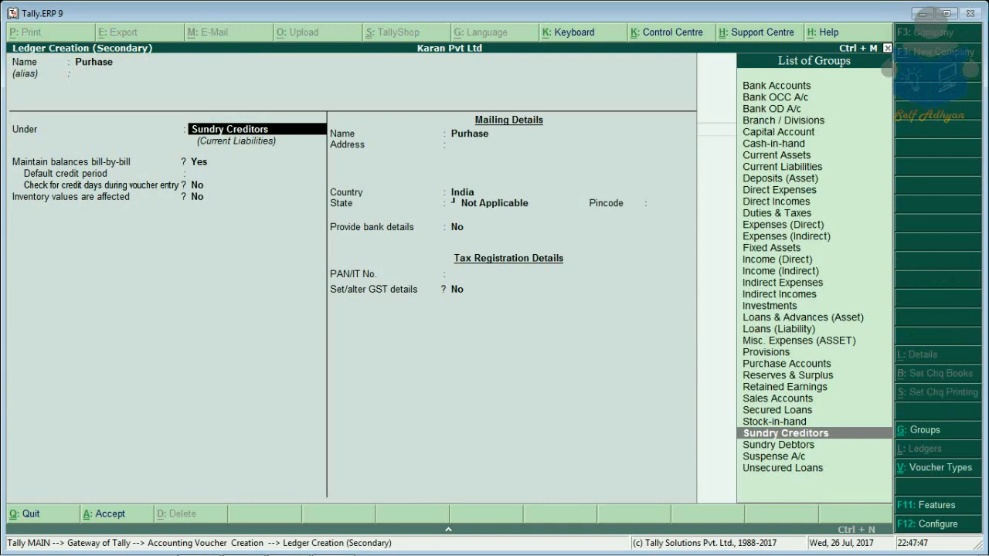
text(p)
key(Down)
key(Return)
key(Return)
key(Return)
key(Return)
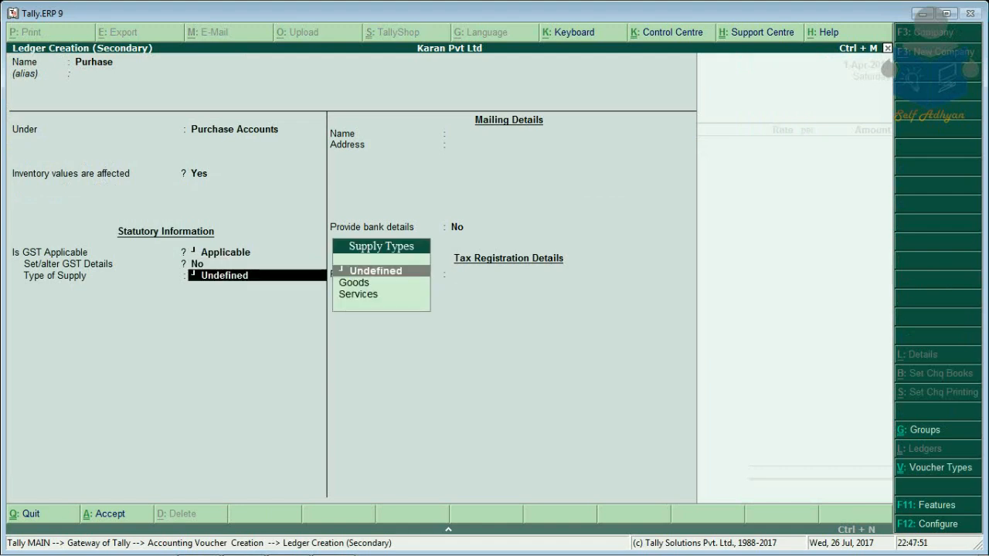
key(Return)
key(Return)
key(Return)
- Enter 12000 as the purchase amount and change the voucher date to 1-Jul-2017
text(12000)
key(Return)
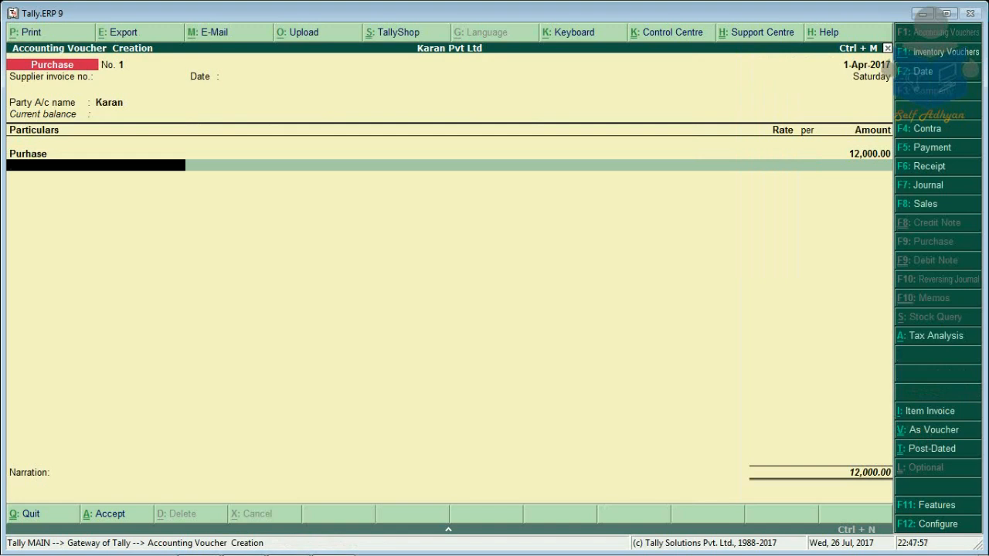
key(F2)
text(1-7)
key(Return)
- Examine the detailed tax analysis of the purchase for its central and state tax, and return to the voucher
key(alt+a)
key(alt+F1)
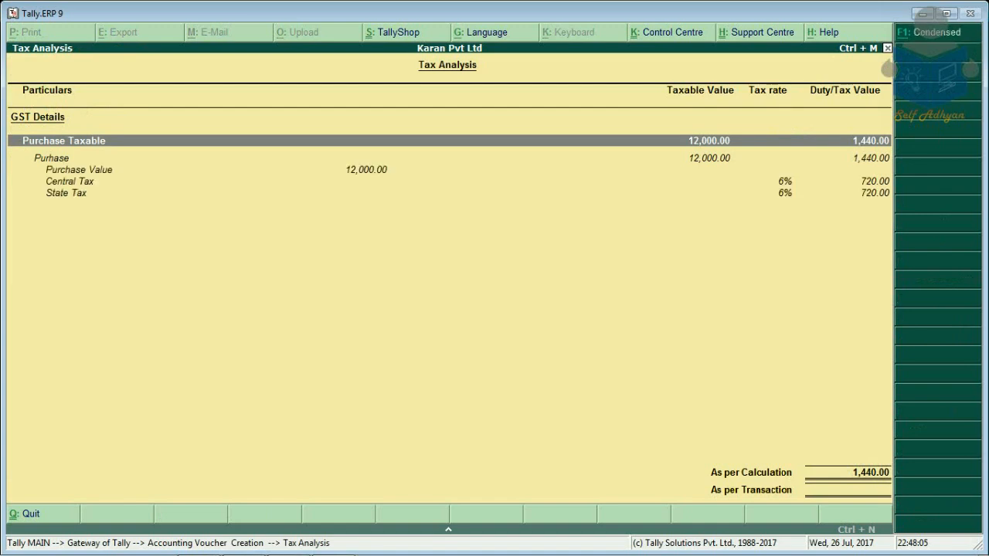
key(Down)
key(Down)
key(Up)
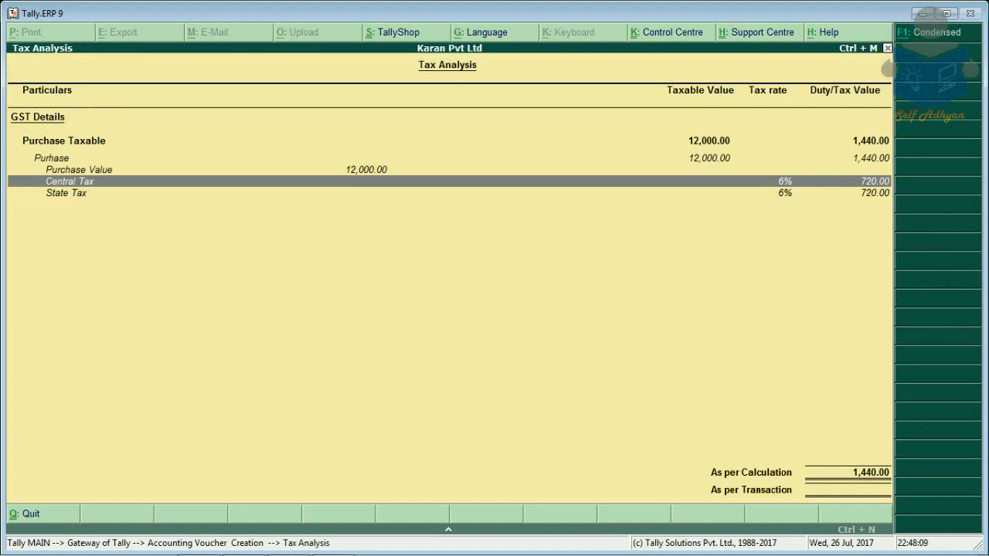
key(Escape)
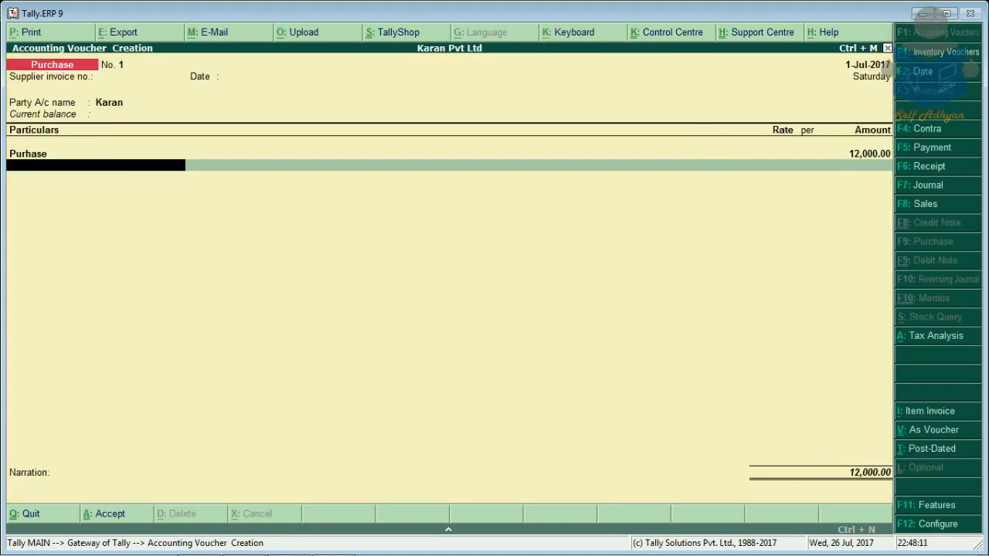
key(Return)
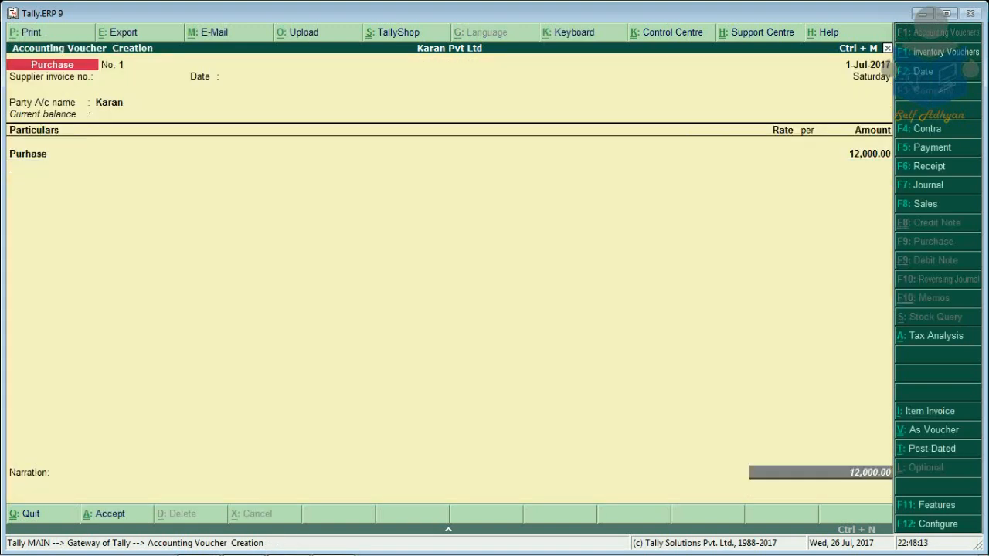
key(Return)
key(Return)
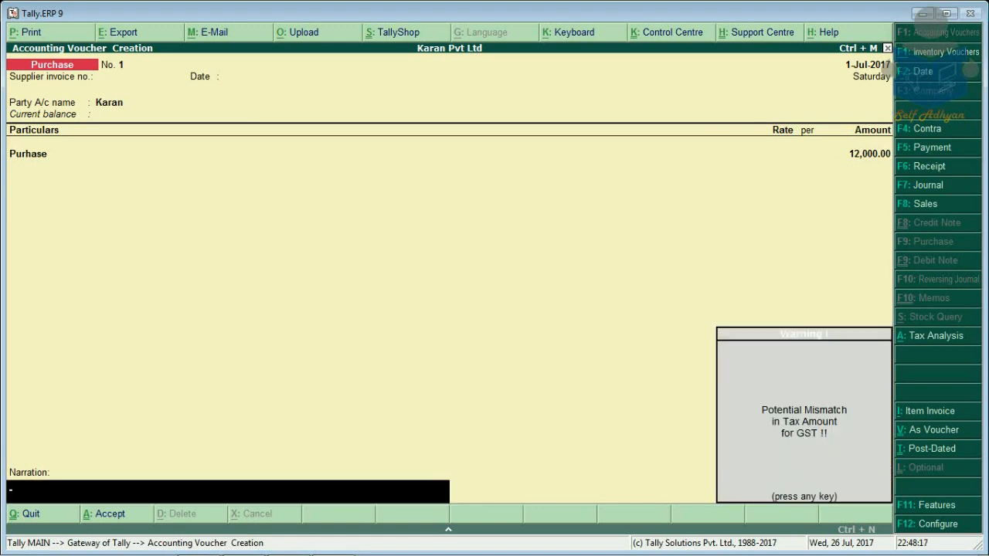
key(Return)
key(BackSpace)
key(BackSpace)
key(BackSpace)
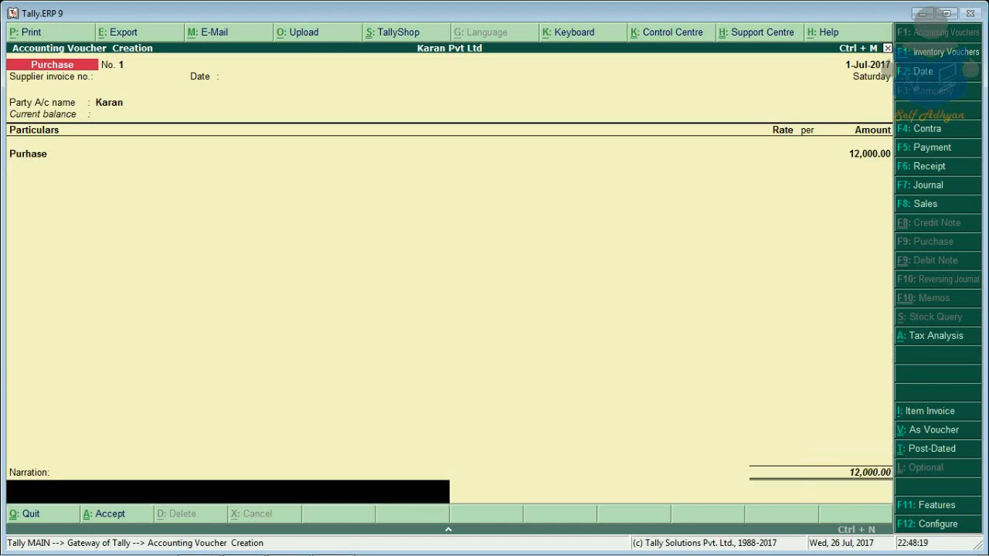
key(Return)
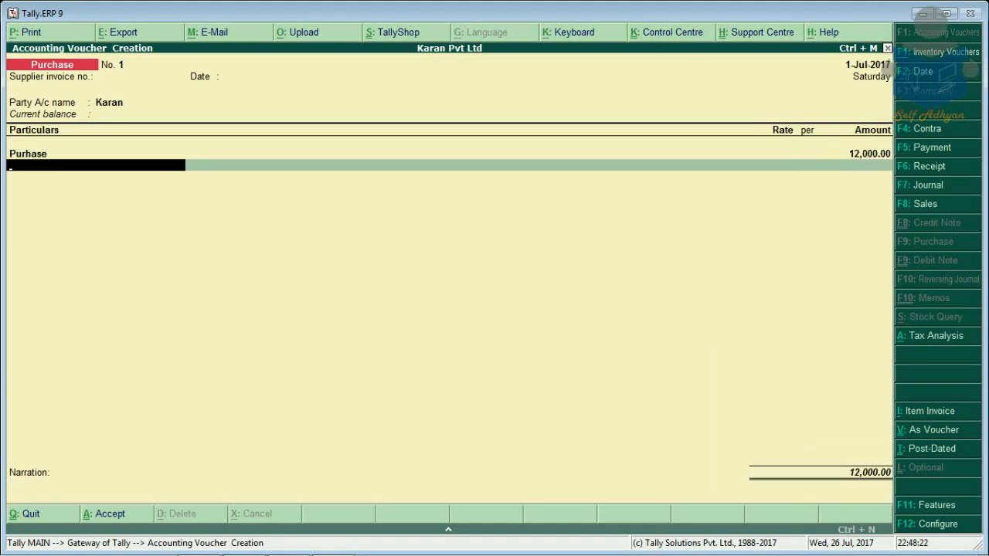
- Start a new ledger named Cgst for the voucher's second line and place it under Duties & Taxes
key(alt+c)
text(Cgst)
key(Return)
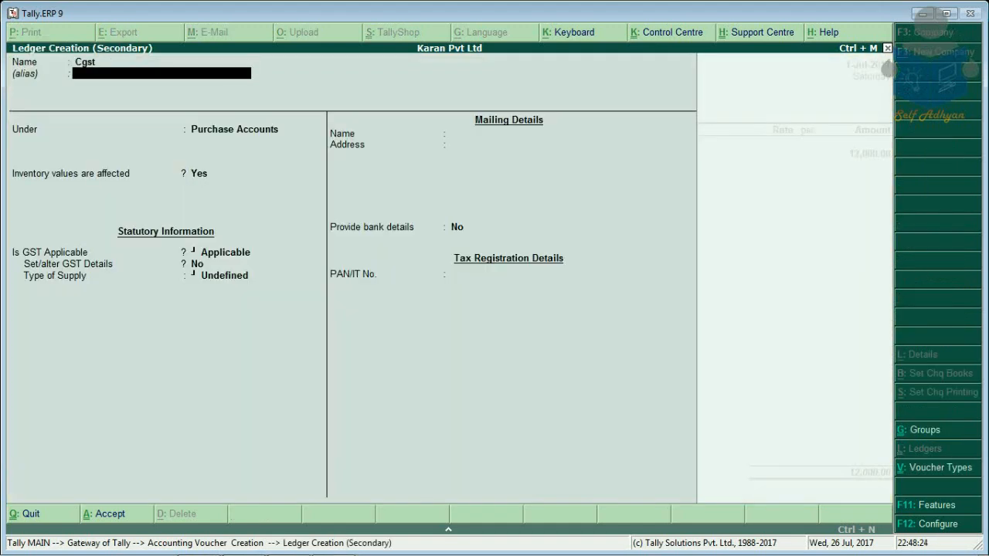
key(Return)
text(Duties & Taxes)
key(Return)
- Set the Cgst ledger's duty type to GST with Central Tax, keep 0% calculation, and save it into the voucher
key(Up)
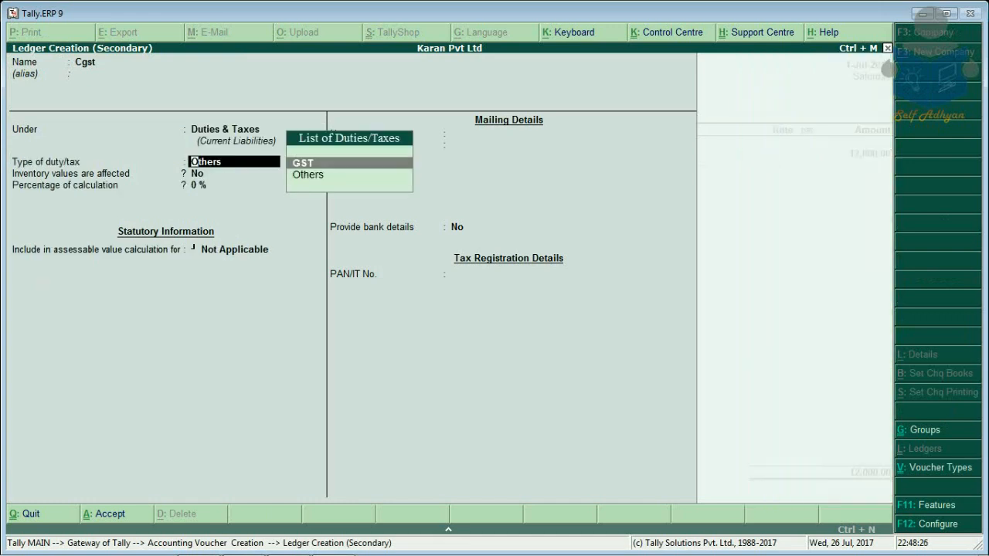
key(Return)
key(Return)
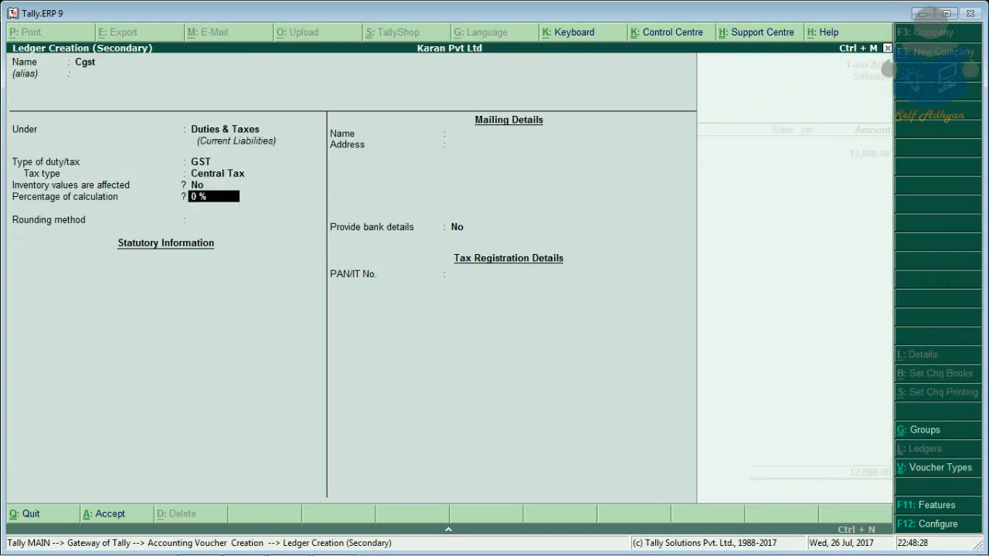
key(Return)
key(Return)
key(Return)
key(Return)
key(Return)
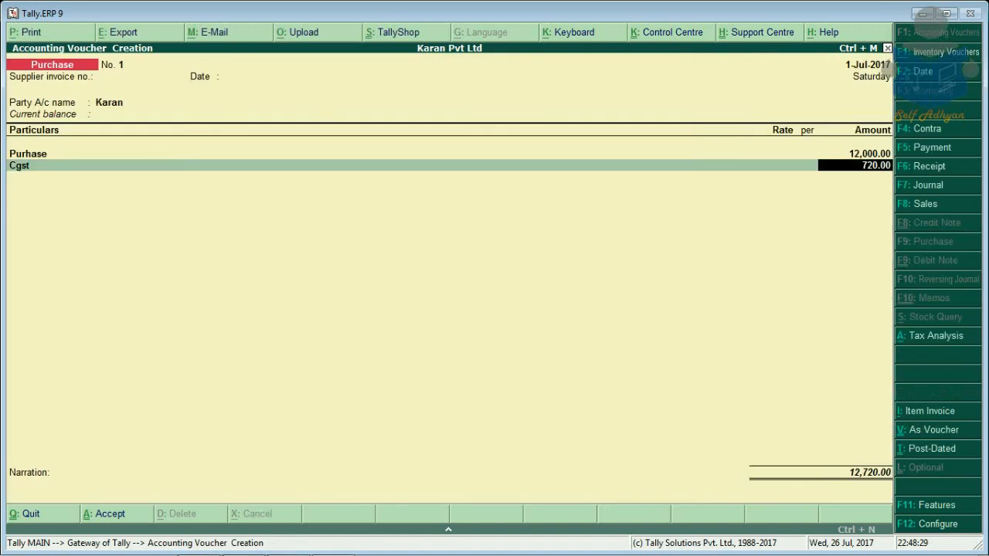
- Accept the Cgst amount and start a new ledger named Sgst under Duties & Taxes for the next line
key(Return)
key(alt+c)
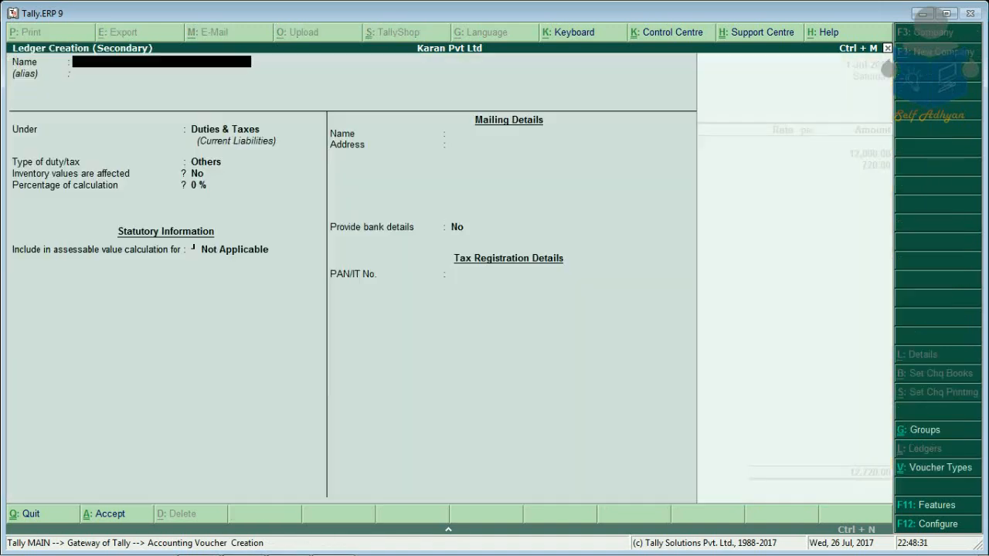
text(Sgs)
key(Return)
key(Return)
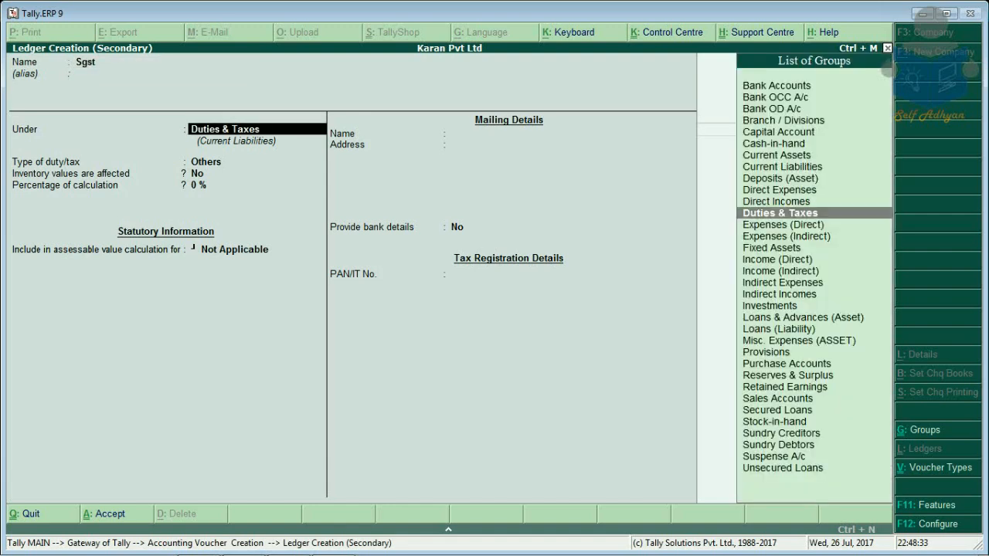
key(Return)
- Set the Sgst ledger's duty type to GST with State Tax, keep 0% calculation and no rounding, and save it into the voucher
key(Up)
key(Return)
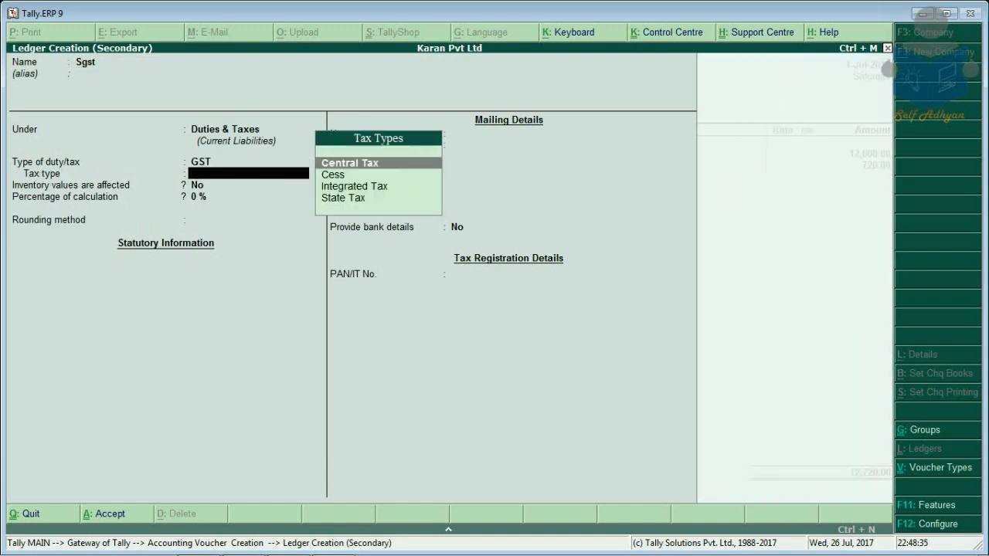
key(Down)
key(Down)
key(Down)
key(Return)
key(Return)
key(Return)
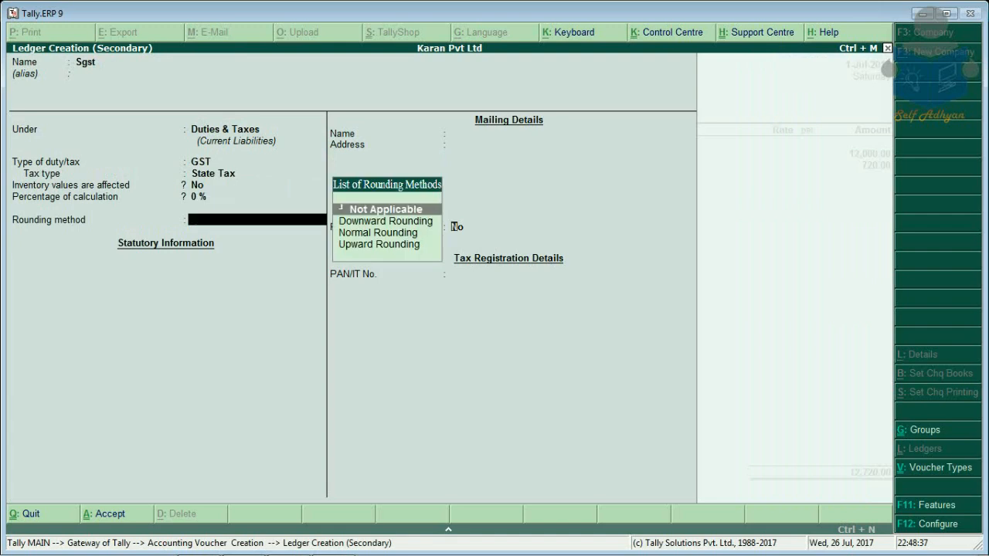
key(Return)
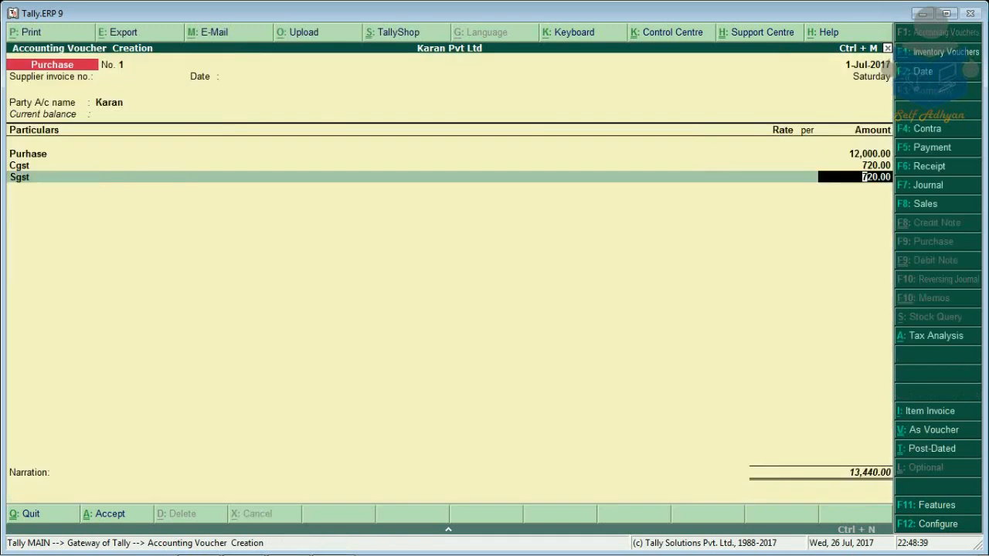
- Accept the Sgst amount, leave the narration blank, and save the purchase voucher
key(Return)
key(Return)
key(Return)
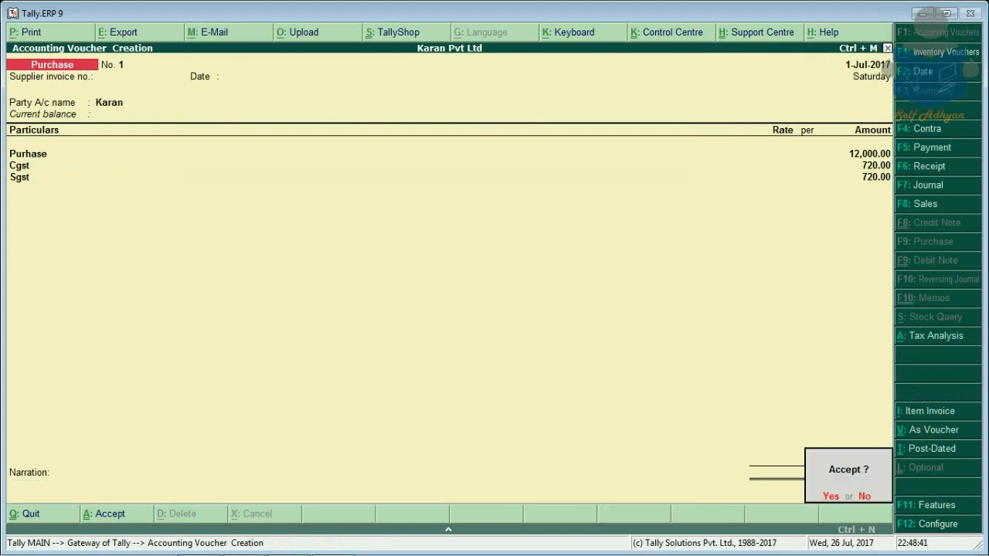
key(Return)
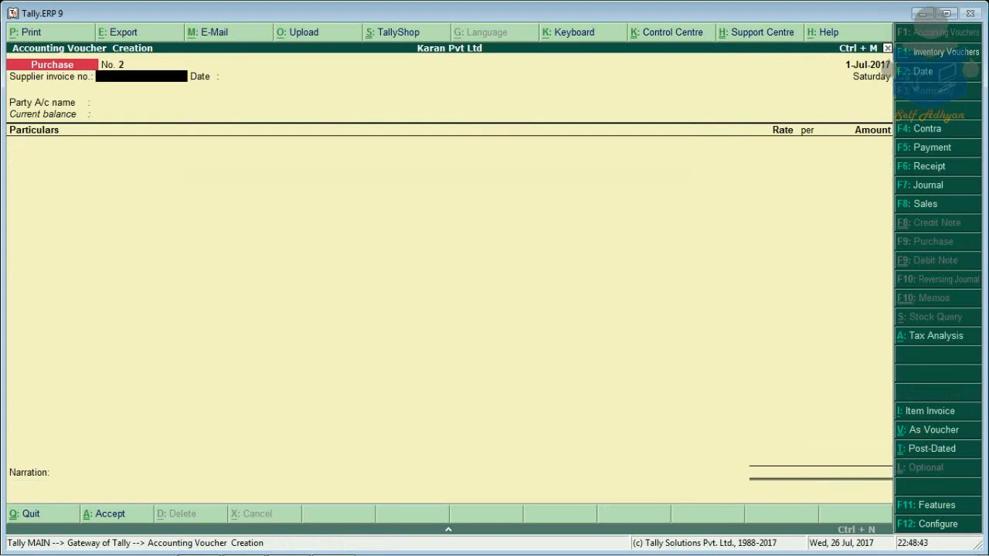
- Start a new party ledger with the second supplier's name in the next purchase voucher and place it under Sundry Creditors
key(Return)
key(Return)
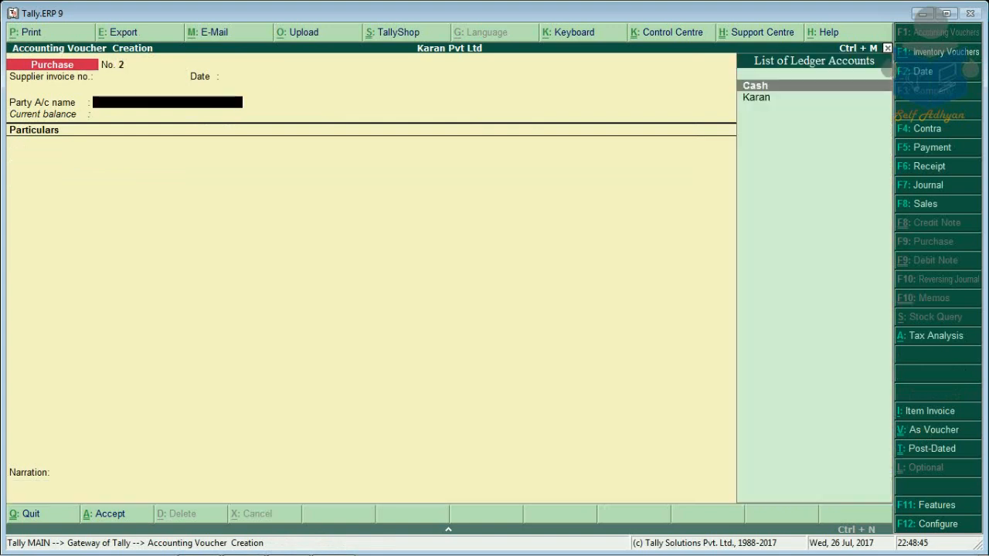
key(alt+c)
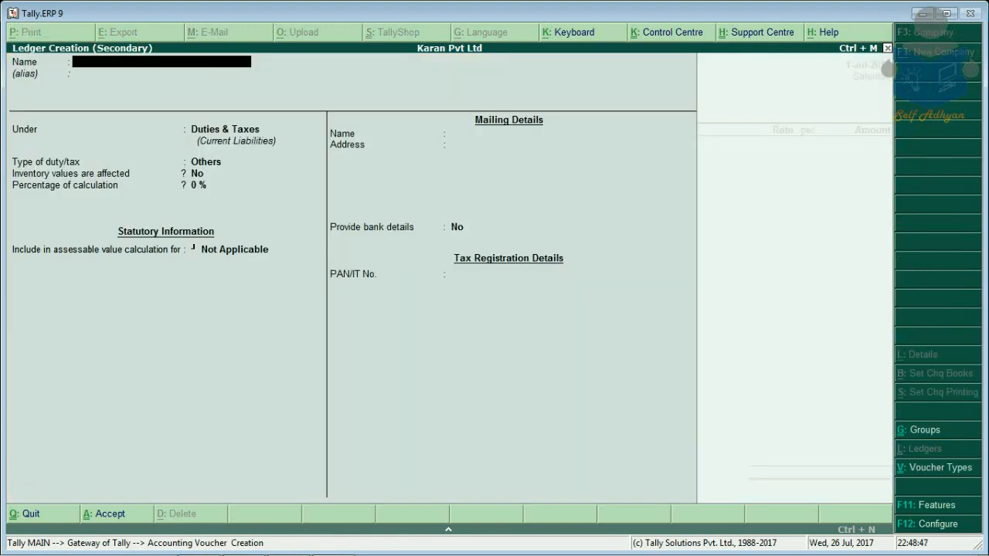
text(Vikas)
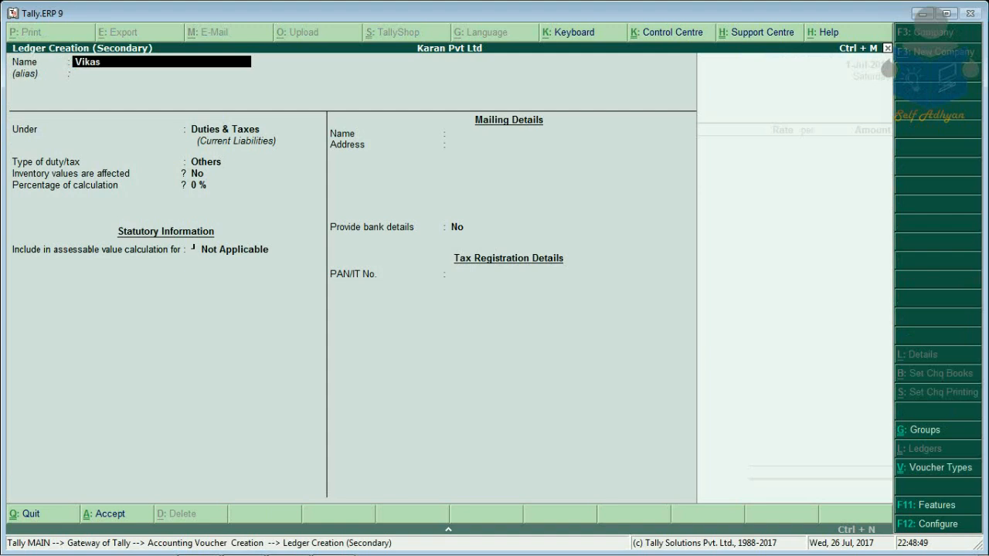
key(Return)
key(Return)
text(S)
key(Up)
key(Up)
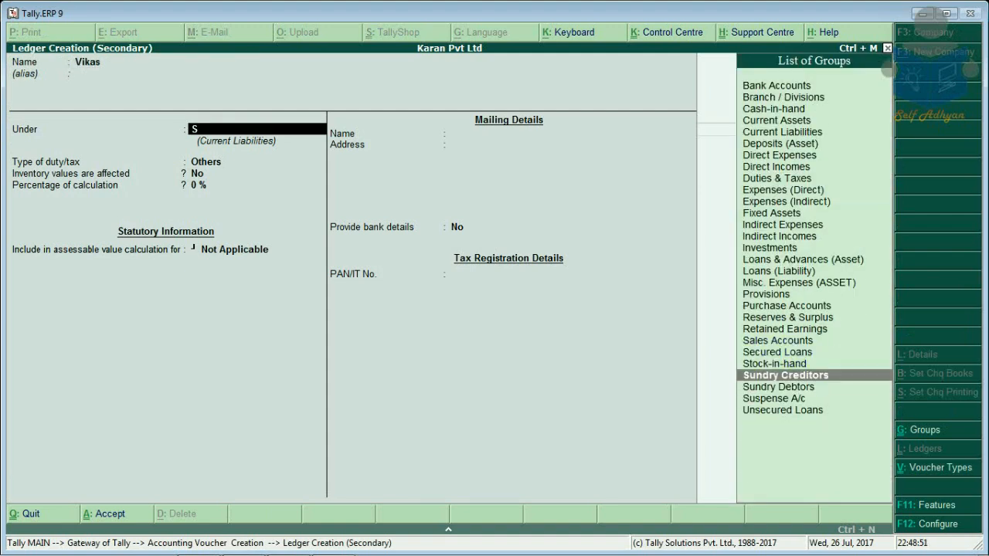
key(Return)
- Keep the default balance settings and country India for the supplier, and set the state to Haryana
key(Return)
key(Return)
key(Return)
key(Return)
key(Return)
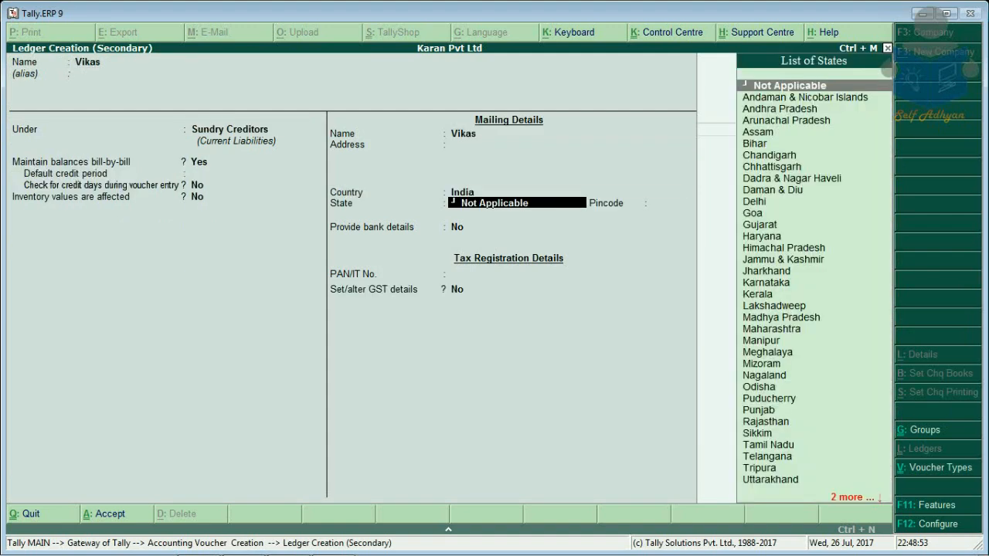
text(Har)
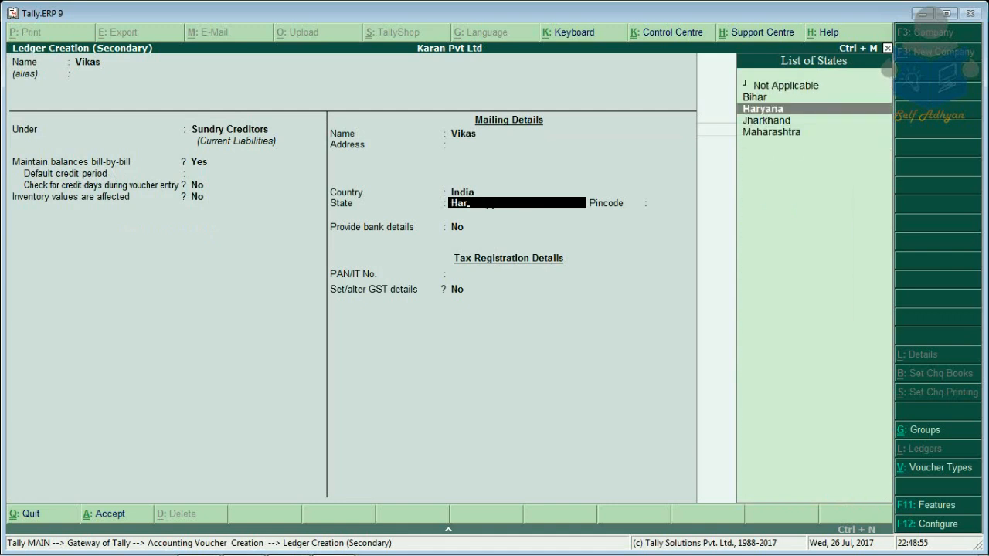
key(Return)
- Enable GST details for the supplier with Regular registration and no GSTIN, and save the ledger as the voucher's party
key(Return)
key(Return)
key(Return)
key(BackSpace)
key(BackSpace)
text(yes)
key(Return)
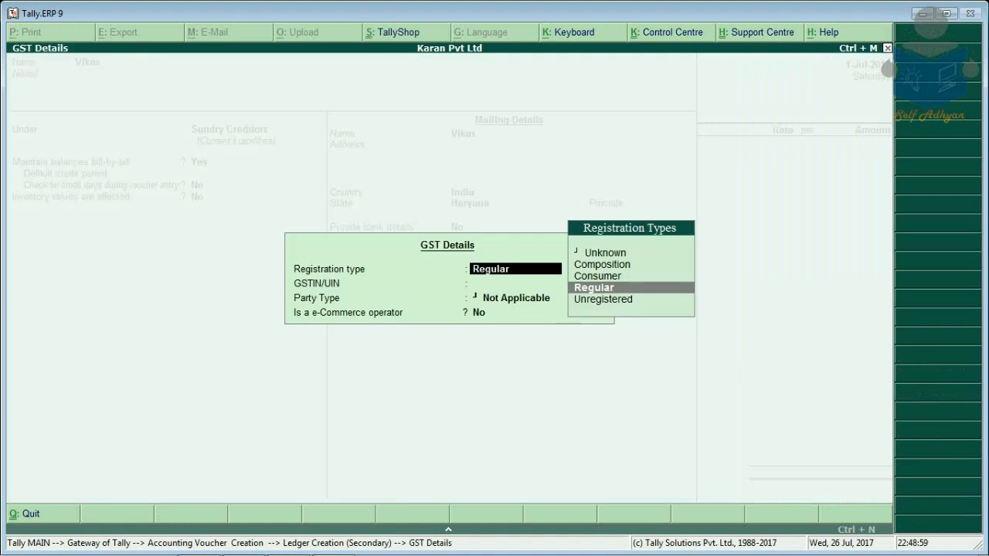
key(Return)
key(Return)
key(Return)
key(Return)
key(Return)
key(Return)
key(Return)
key(Return)
key(Return)
key(Return)
key(Return)
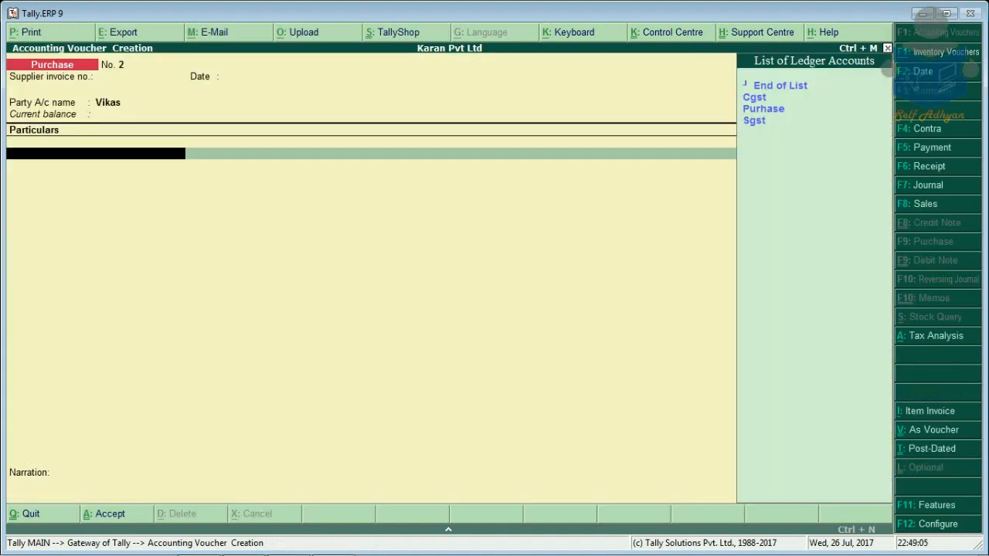
- Add the Purhase ledger to the voucher with an amount of 18000
key(Down)
key(Down)
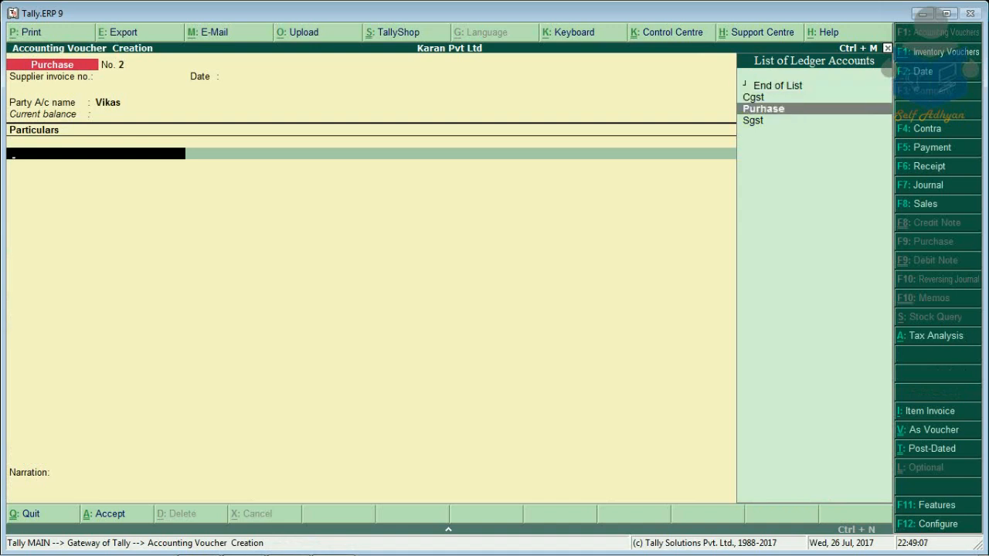
key(Return)
text(18000)
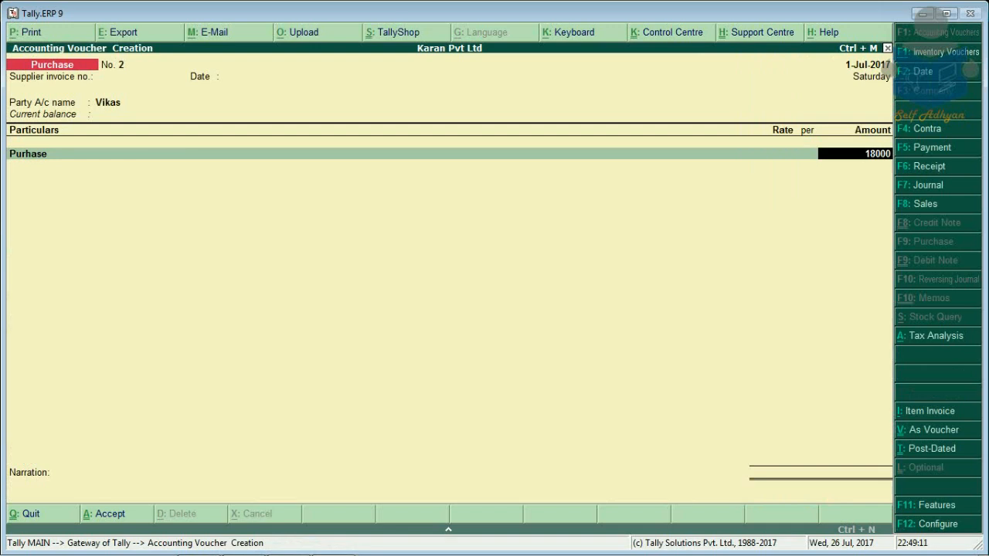
key(Return)
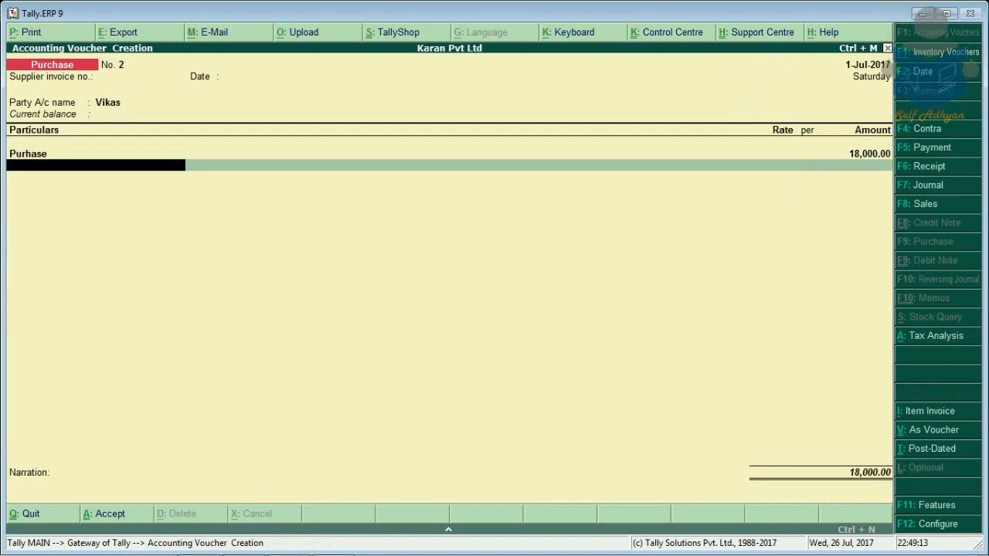
- Examine the detailed tax analysis of the interstate purchase for its integrated tax, and return to the voucher
key(alt+a)
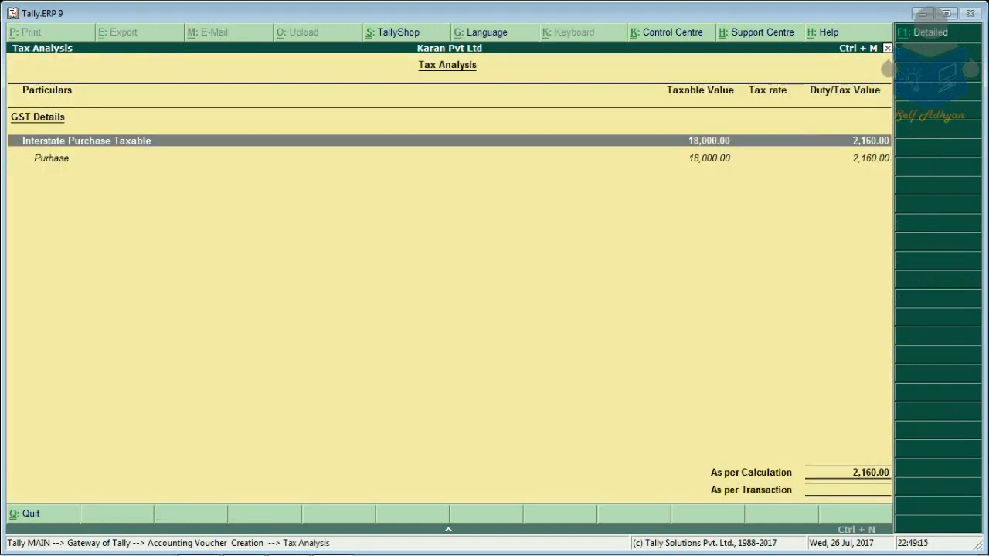
key(alt+F1)
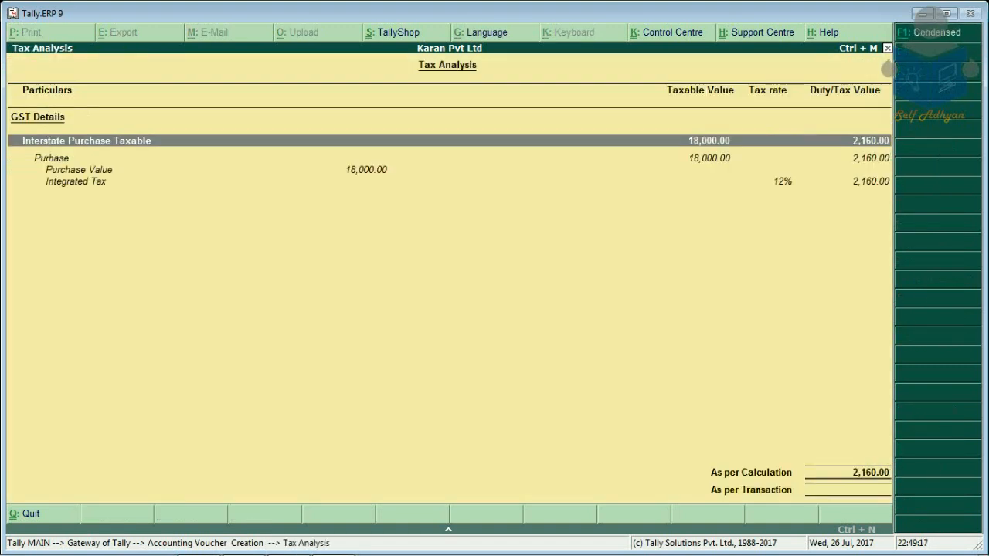
key(Down)
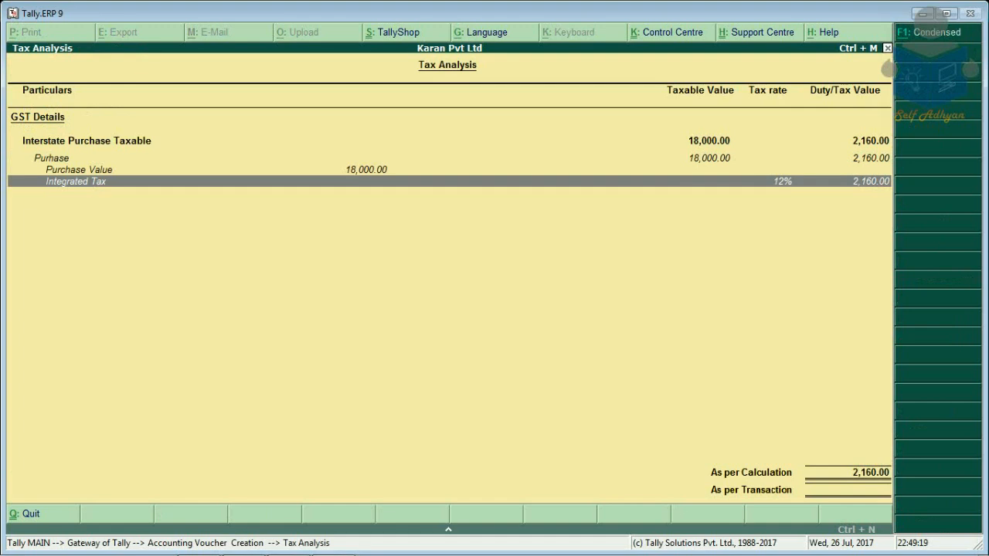
key(Escape)
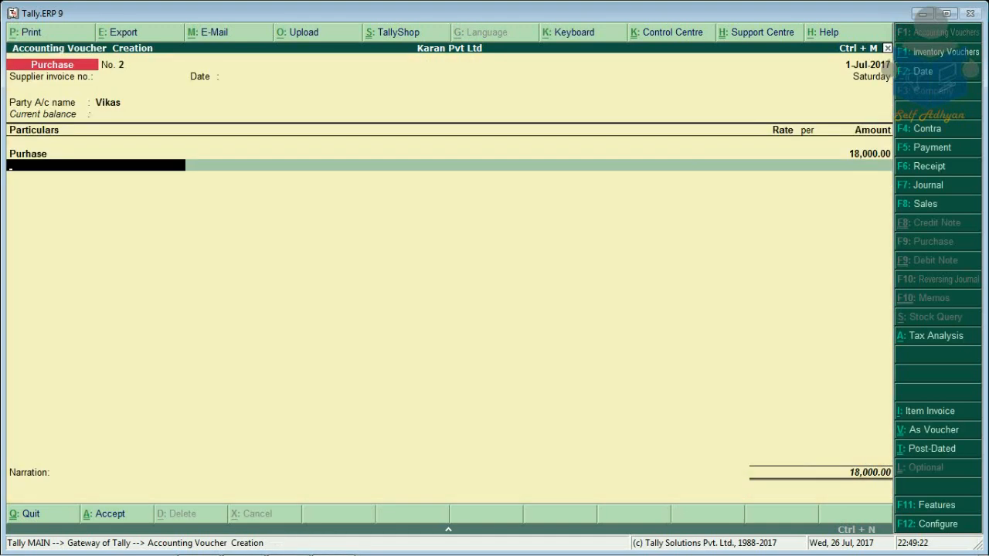
- Start a new ledger named Igst for the voucher's second line and place it under Duties & Taxes
key(alt+c)
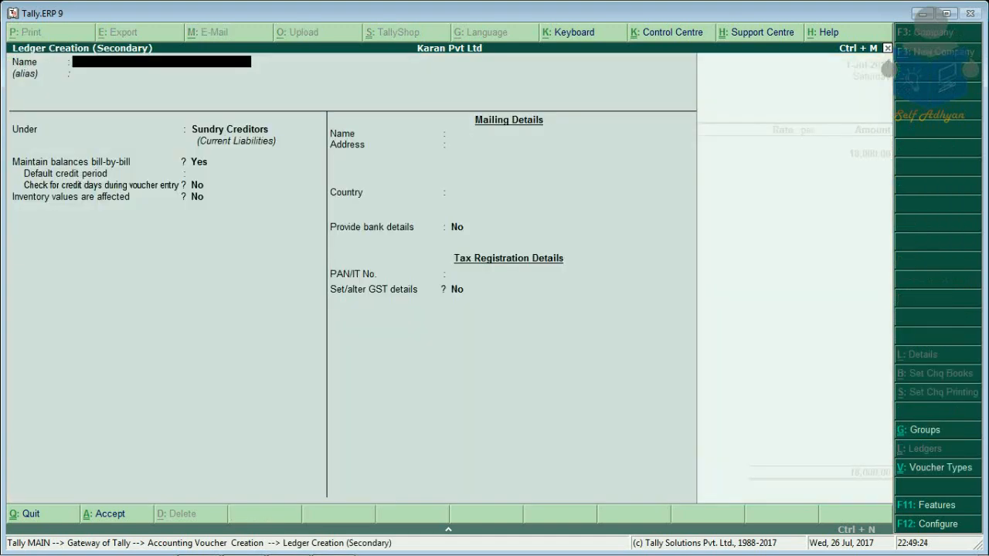
text(Igst)
key(Return)
text(Du)
key(Return)
- Set the Igst ledger's duty type to GST with Integrated Tax, keep 0% calculation and no rounding, and save it into the voucher
key(Return)
key(BackSpace)
key(Up)
key(Return)
key(Down)
key(Down)
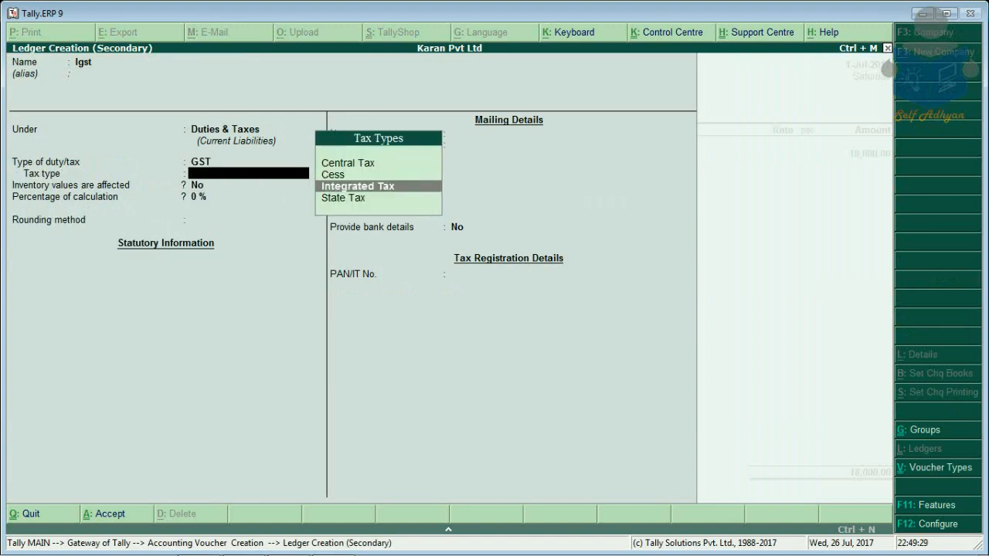
key(Return)
key(Return)
key(Return)
key(Return)
key(Return)
key(Return)
key(Return)
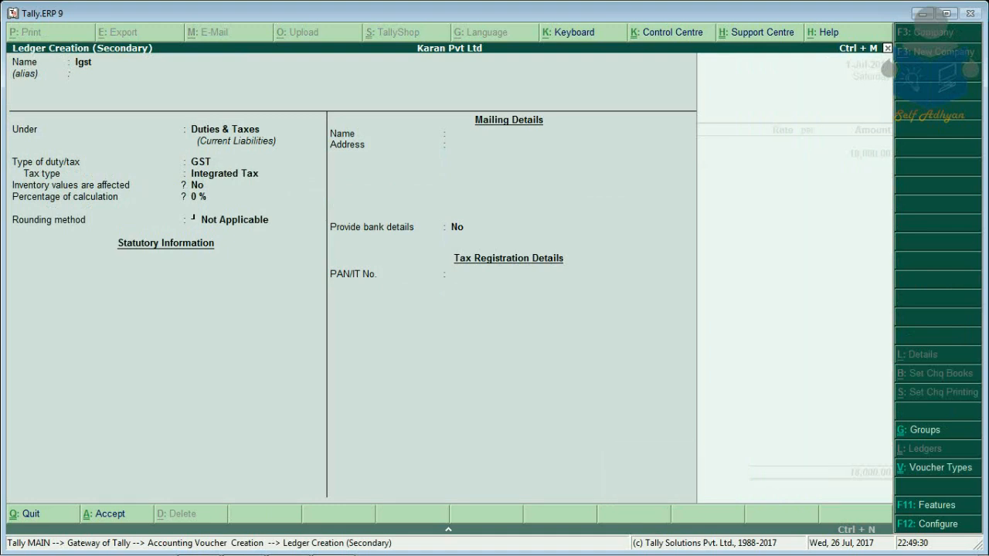
key(Return)
- Accept the Igst amount and save the interstate purchase voucher without a narration
key(Return)
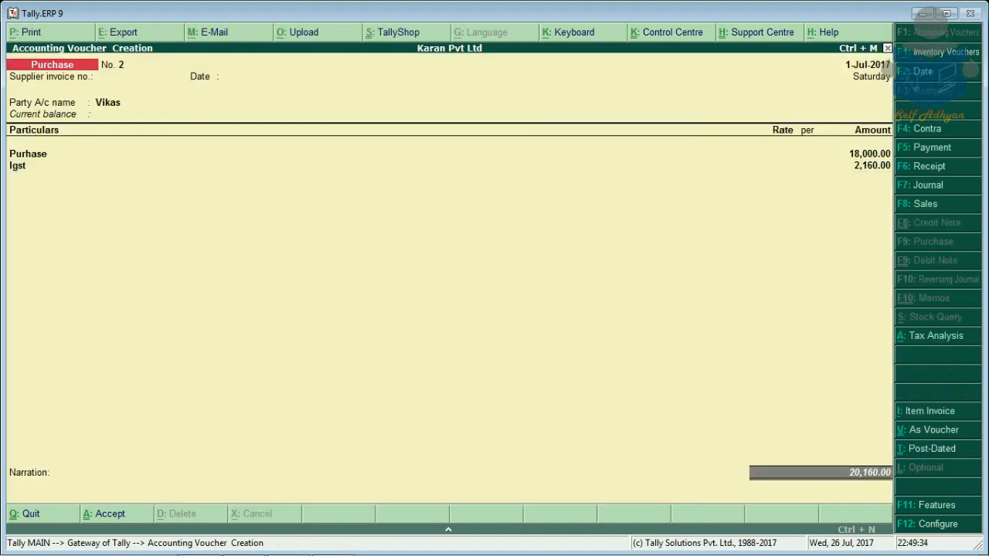
key(Return)
key(Return)
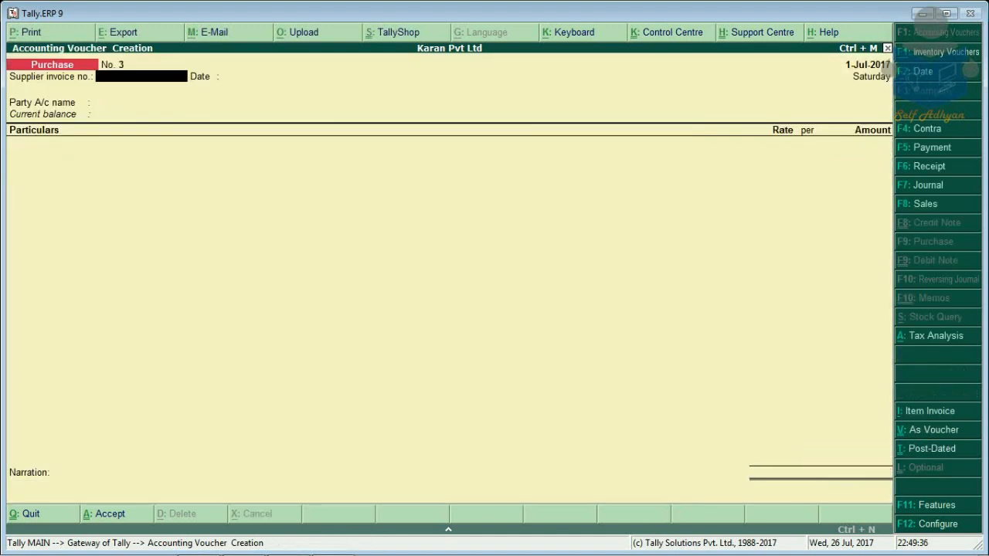
- Reopen the last saved purchase voucher and show the print preview of its invoice
key(Page_Up)
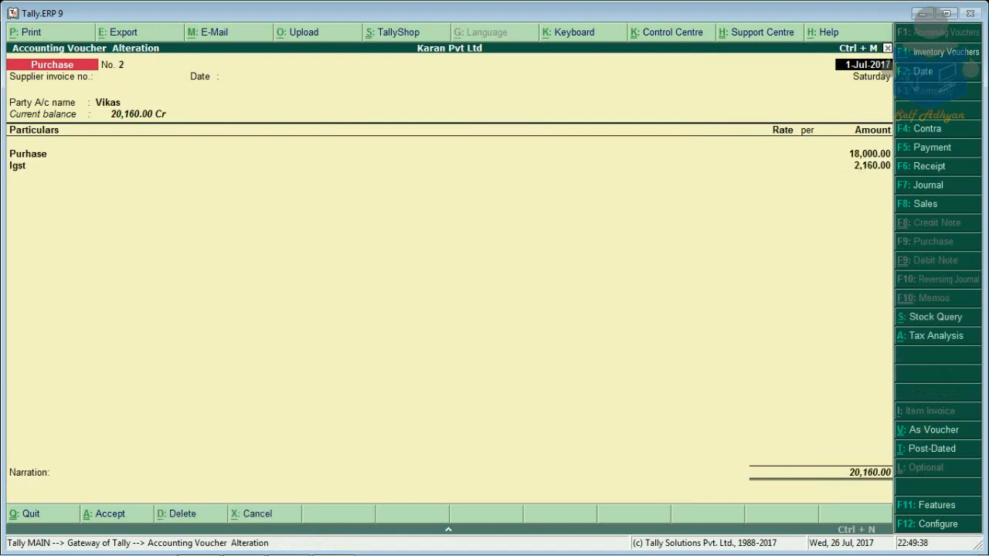
key(alt+p)
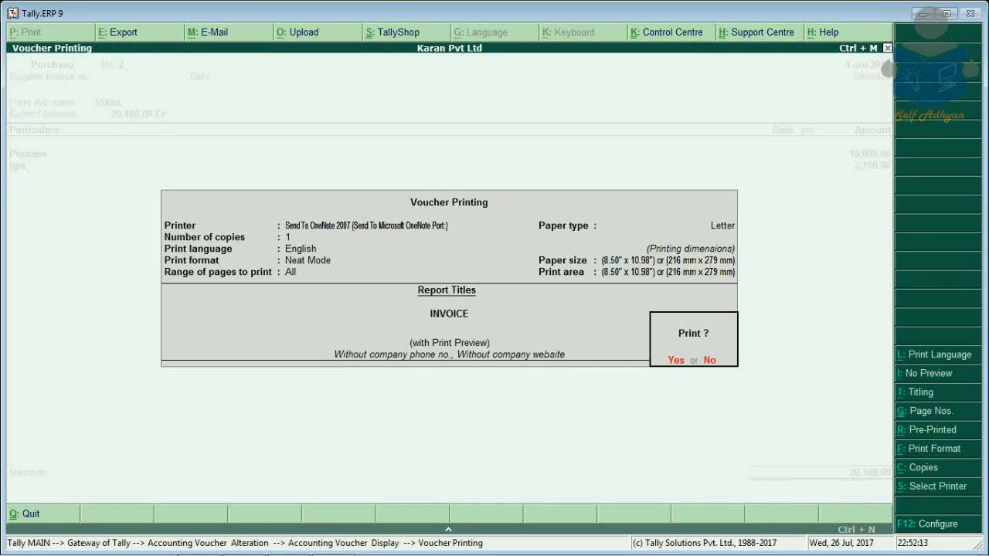
key(Return)
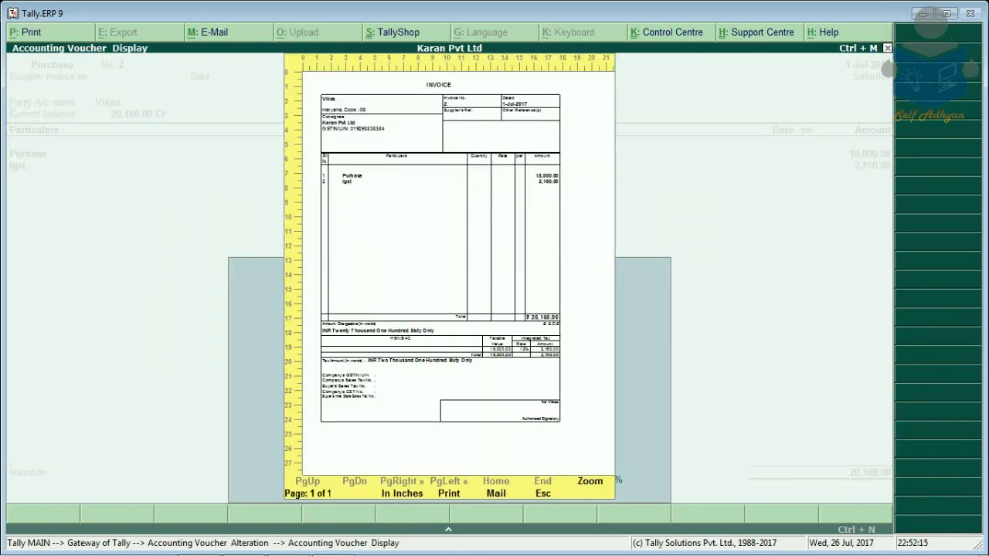
- Examine the enlarged invoice preview down to its totals, integrated tax breakdown and registration fields, and close the preview
key(Return)
key(Down)
key(Down)
key(Down)
key(Down)
key(Down)
key(Down)
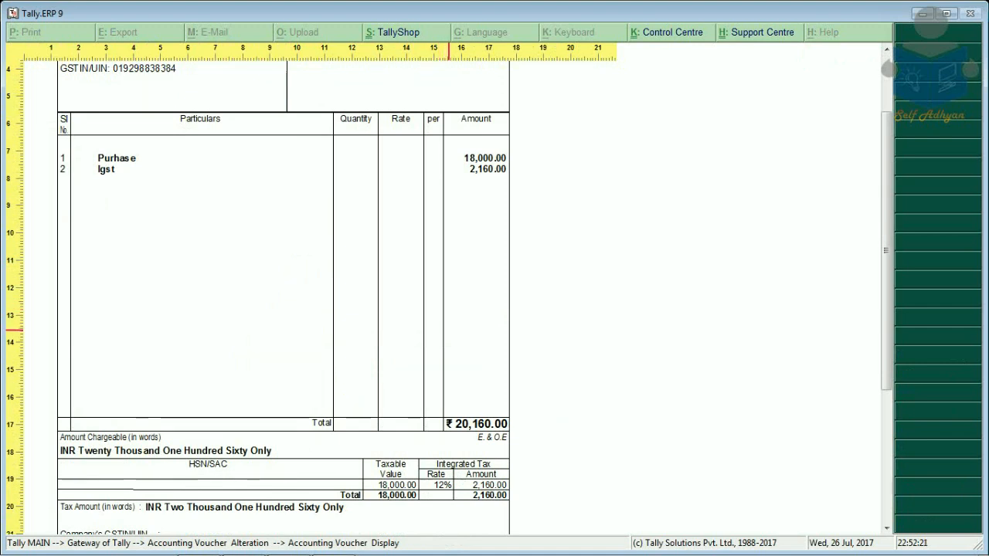
key(Down)
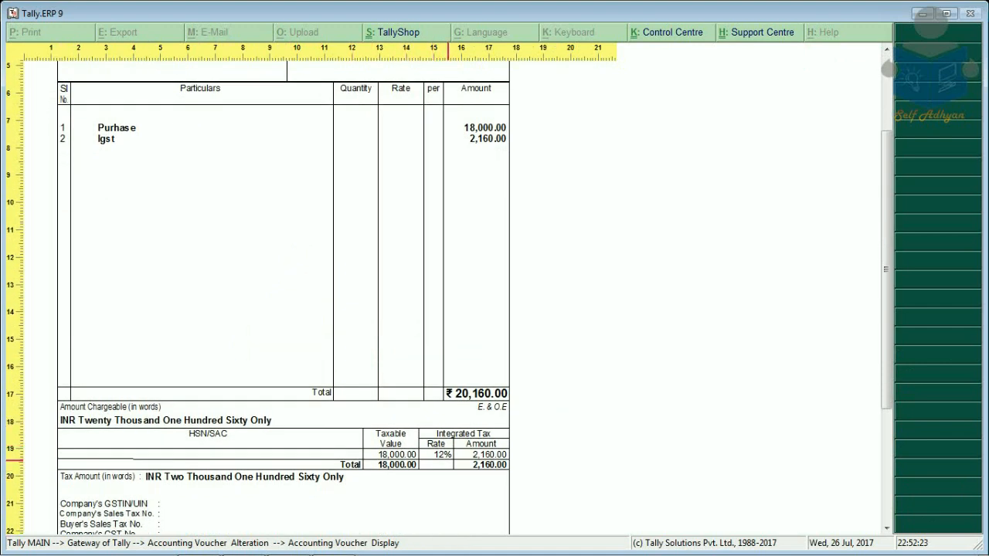
key(Escape)
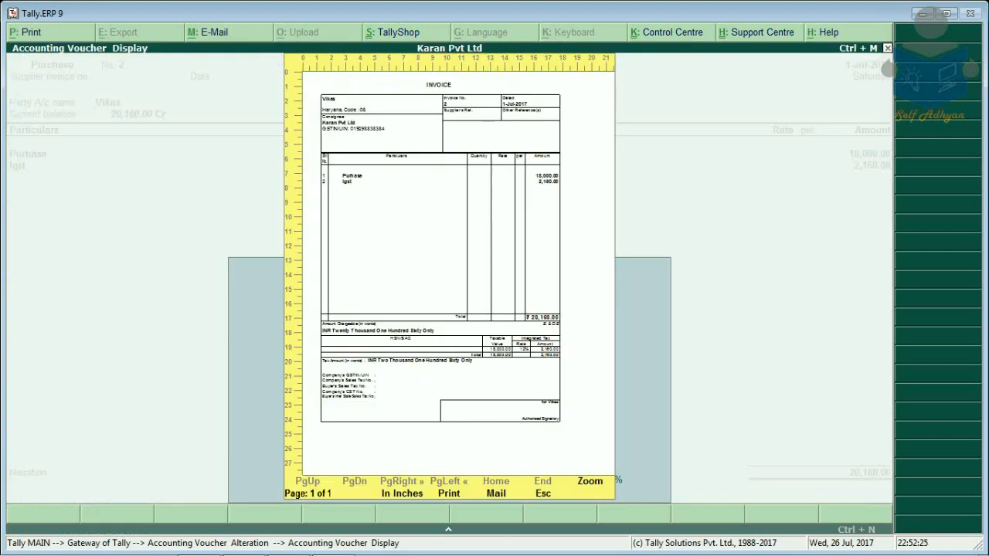
key(Escape)
- Enable the GST % column in the purchase invoice's print configuration and accept the settings
key(alt+p)
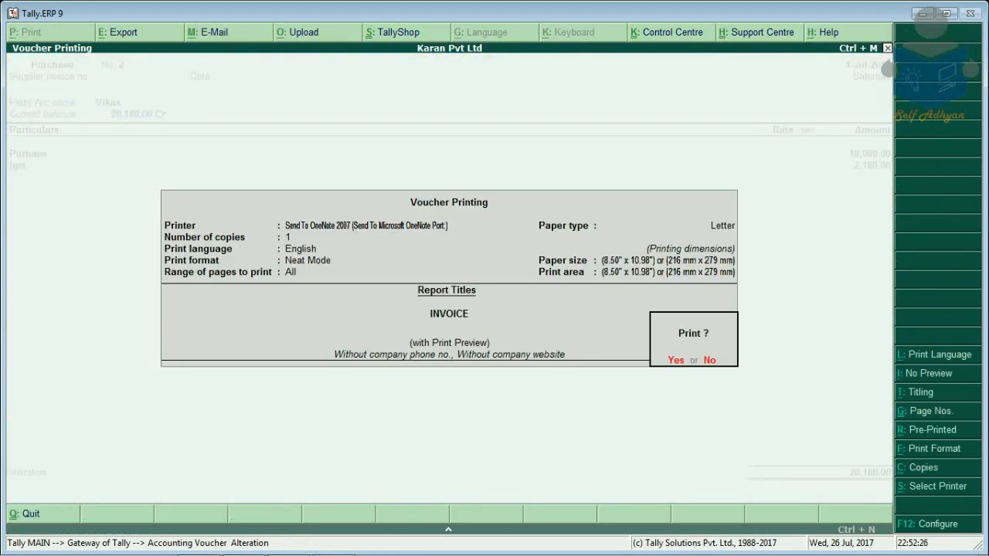
key(F12)
key(Return)
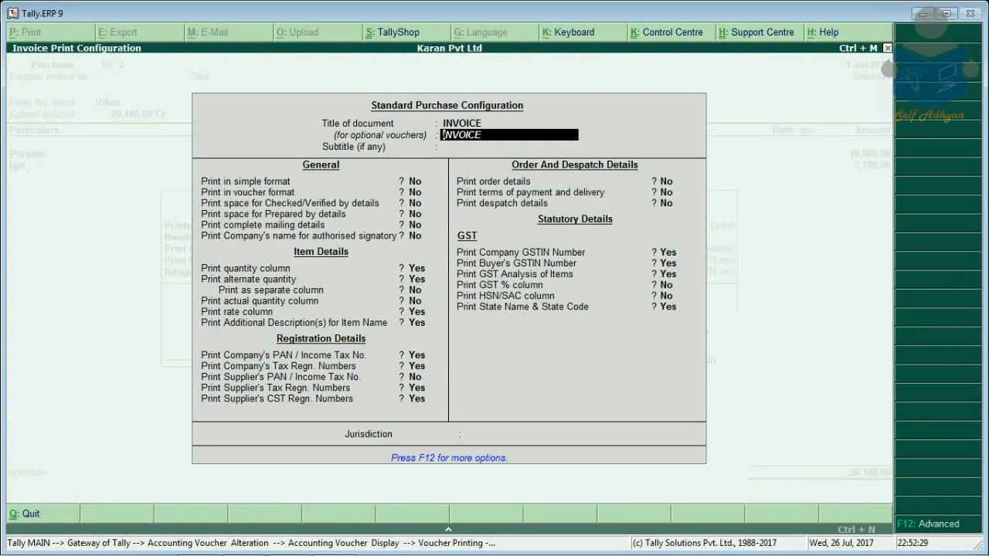
click(669, 285)
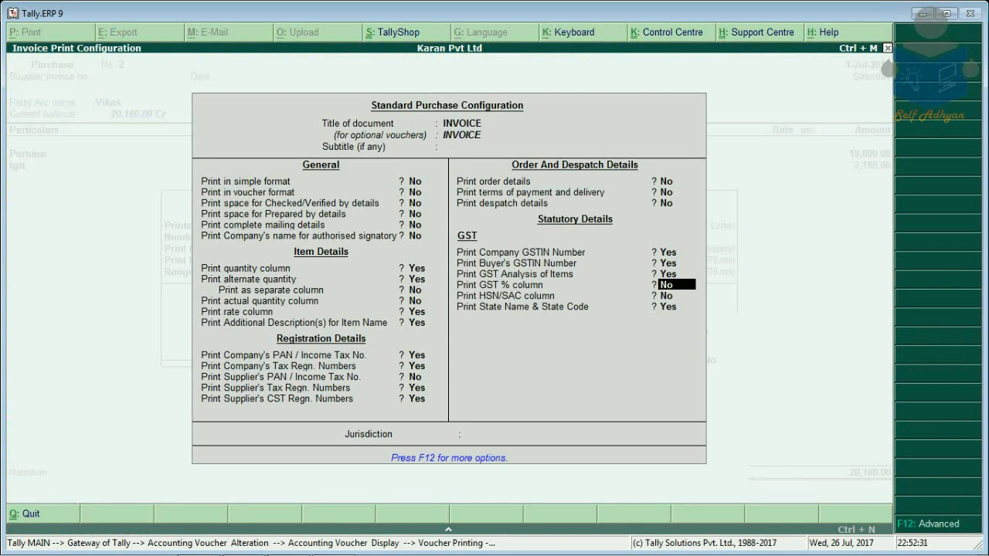
text(y)
key(Return)
text(y)
key(Return)
key(Return)
key(Return)
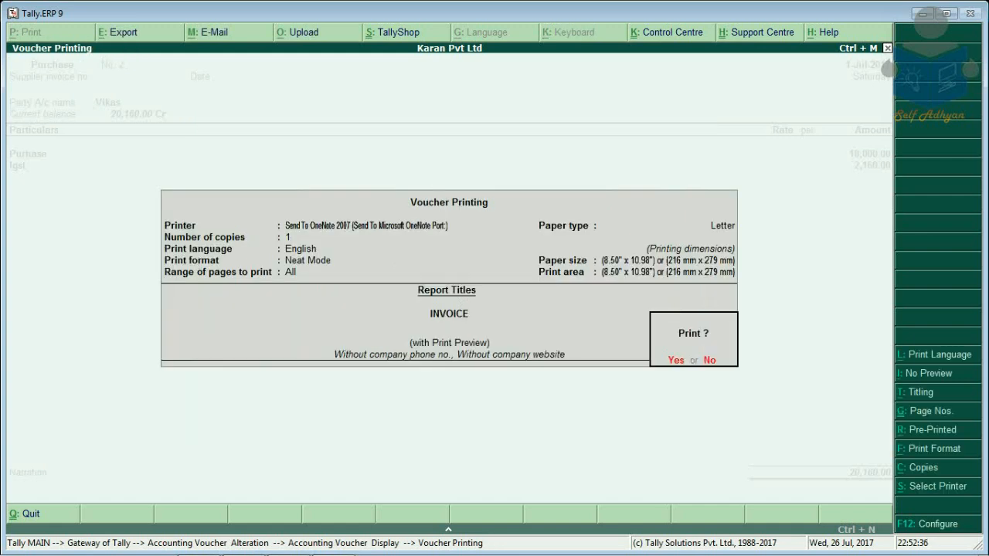
- Preview the purchase invoice, examine it down to the tax breakdown, and return to voucher entry
key(Return)
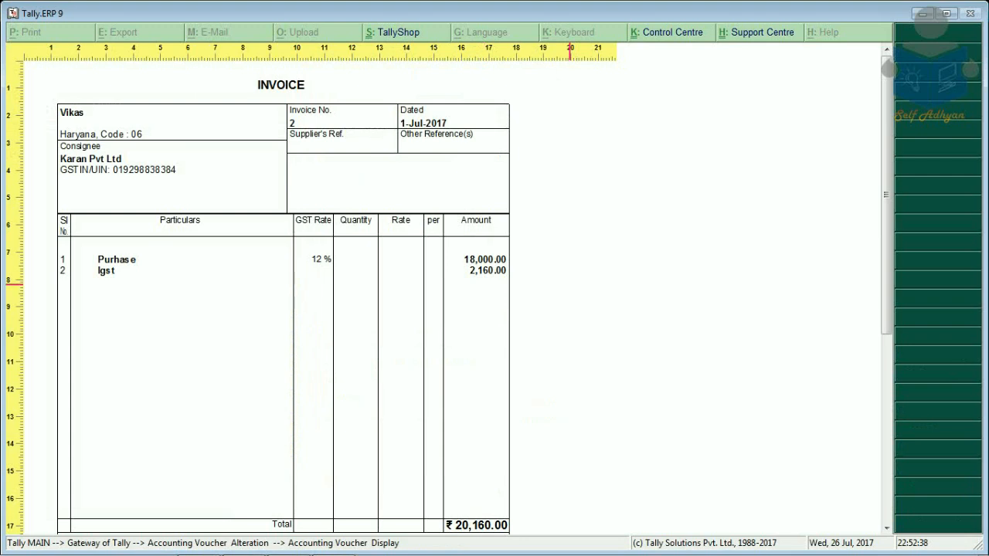
key(Down)
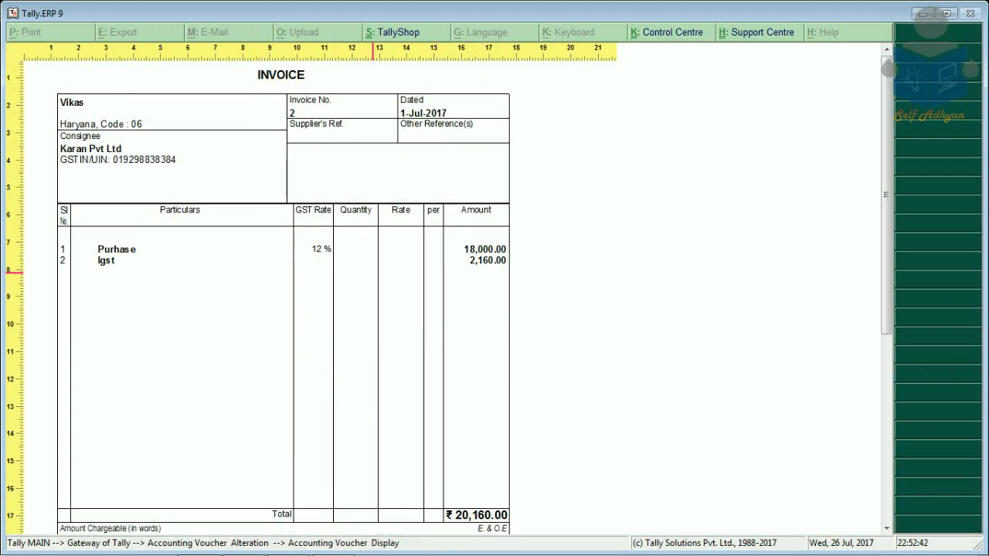
scroll(372, 275, down, 2)
scroll(373, 275, down, 1)
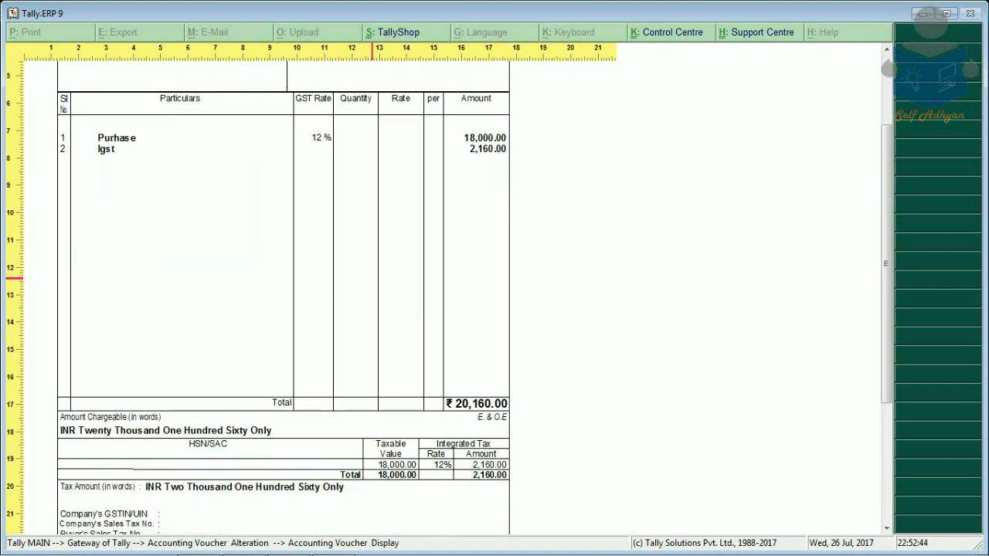
scroll(141, 324, down, 1)
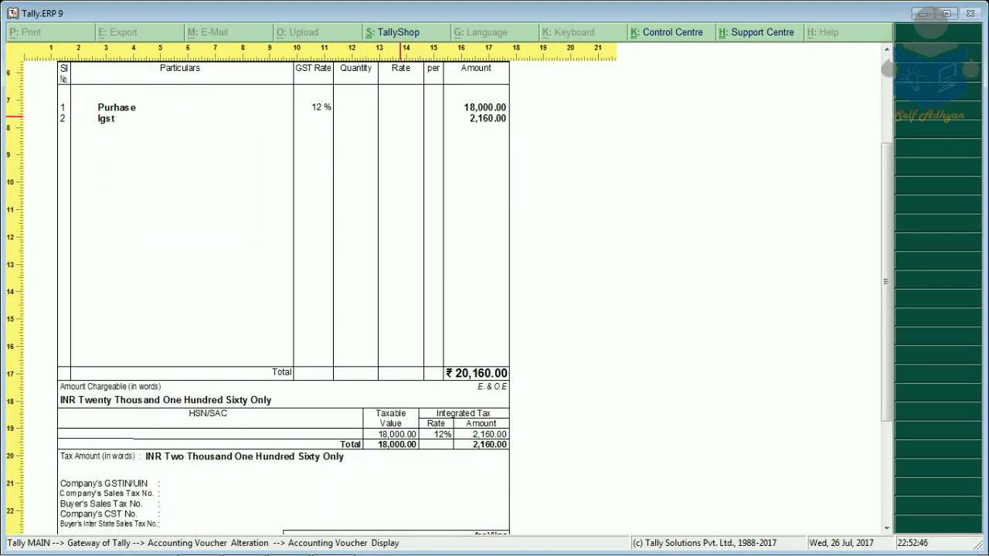
key(Escape)
key(Escape)
key(Escape)
key(Return)
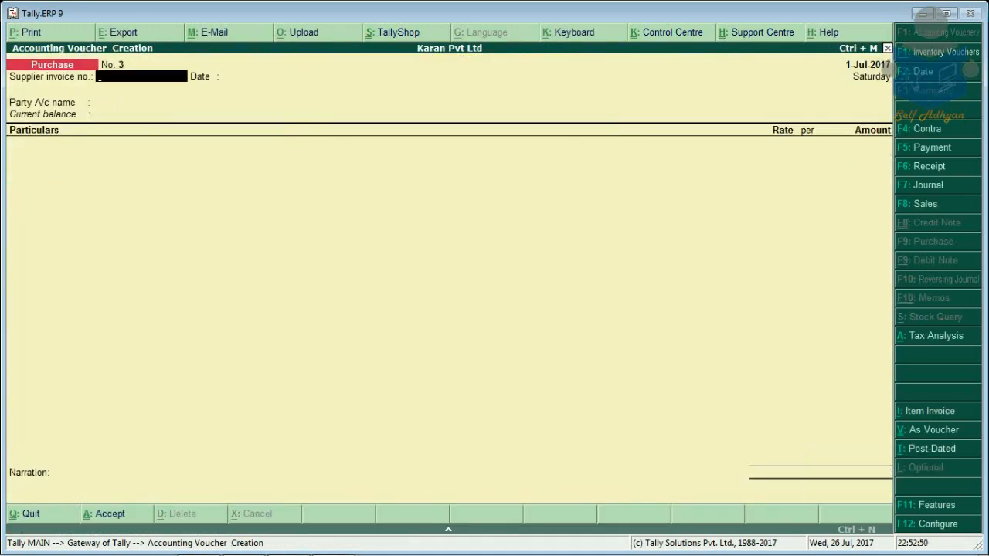
- Start a sales voucher and create the customer's party ledger under Sundry Debtors, keeping bill-by-bill balances on and the address blank
key(F8)
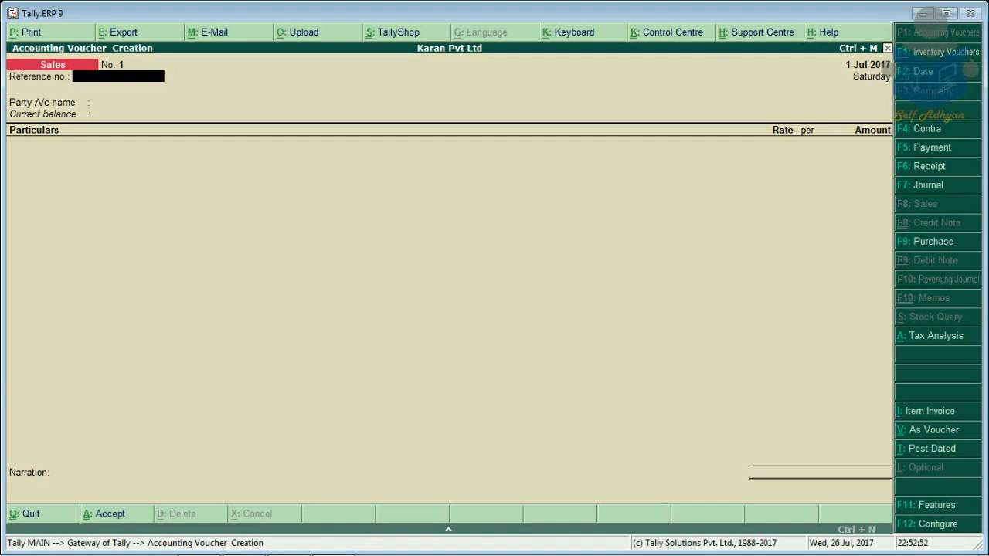
key(Return)
key(alt+c)
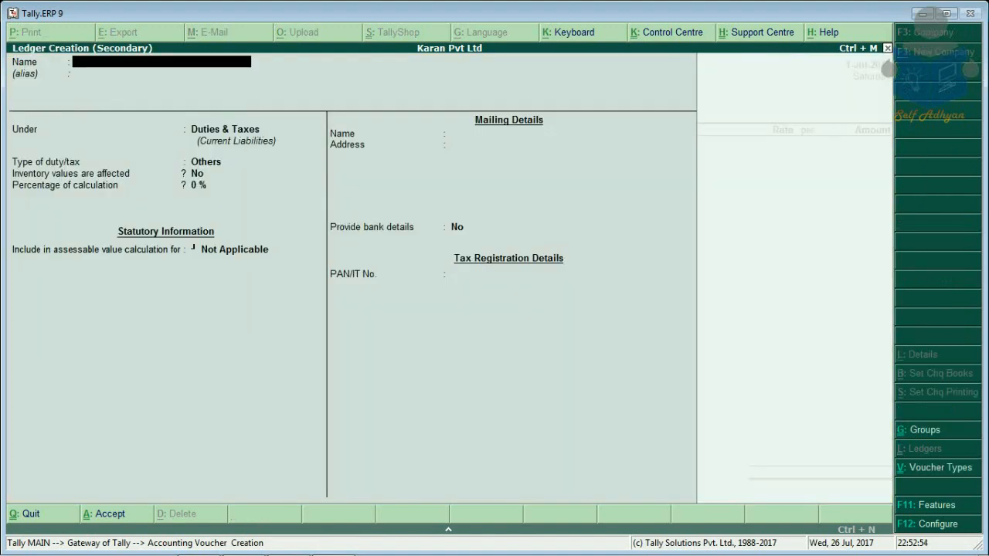
text(Naresh)
key(Return)
text(S)
key(Return)
key(Return)
key(Return)
key(Return)
key(Return)
key(Return)
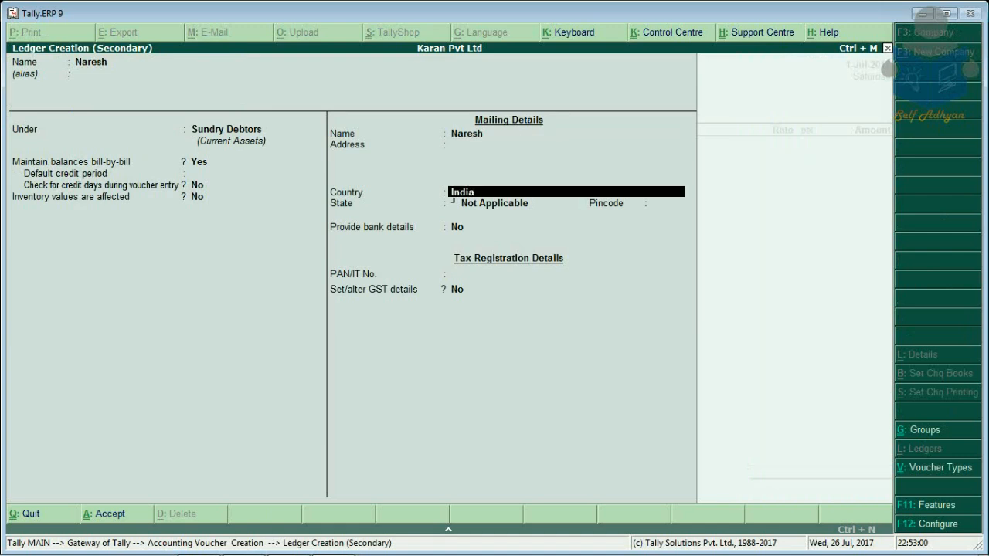
- Keep India as the customer ledger's country, set its state to Delhi, and leave the bank and PAN details unfilled
key(Return)
text(de)
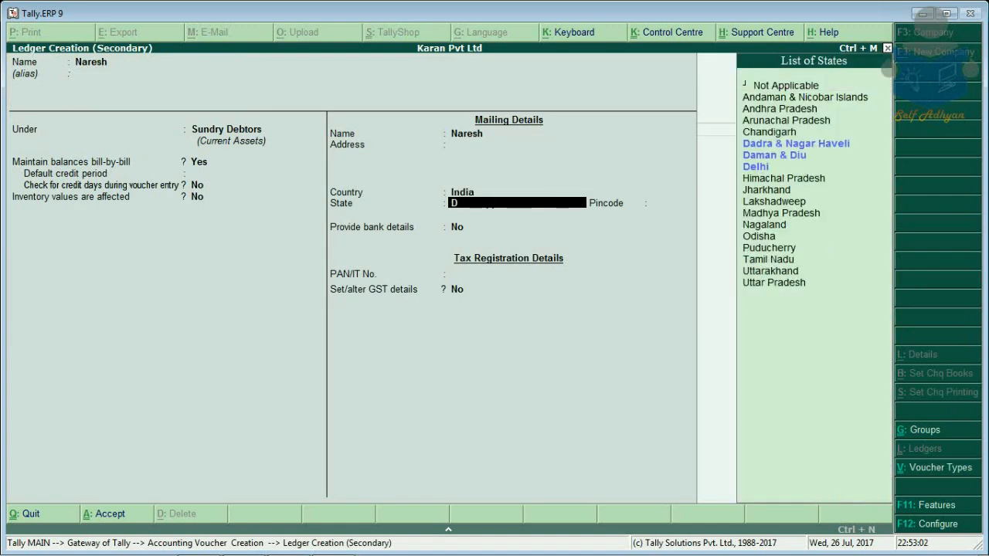
key(Return)
key(Return)
key(Return)
key(Return)
- Set the customer's GST registration type to Consumer and save the ledger as the sales voucher's party account
key(y)
key(Return)
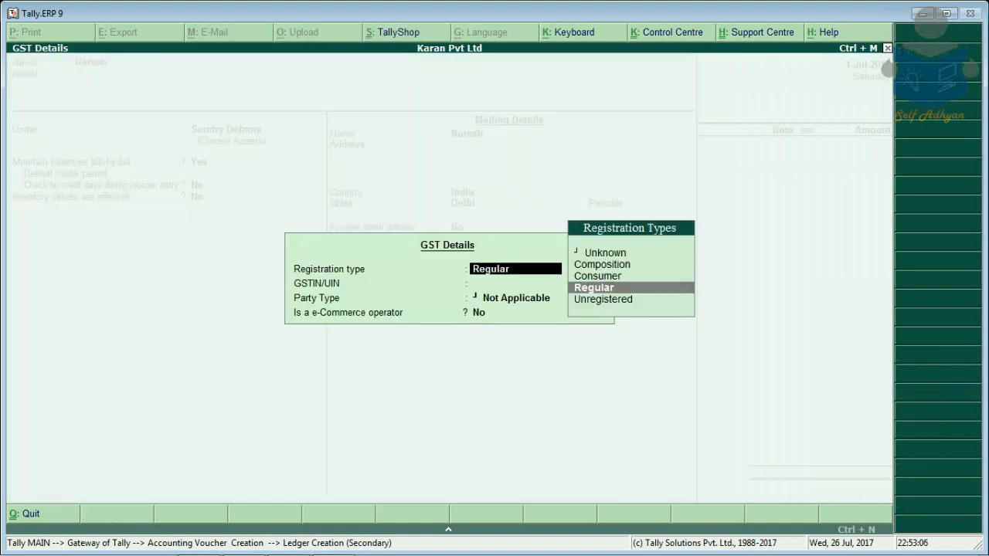
key(Up)
key(Return)
key(Return)
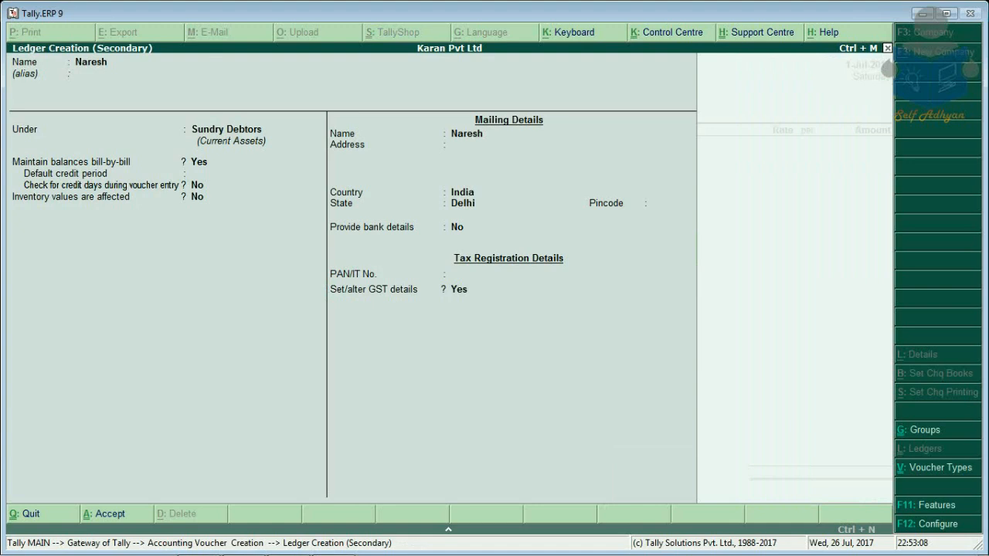
key(ctrl+a)
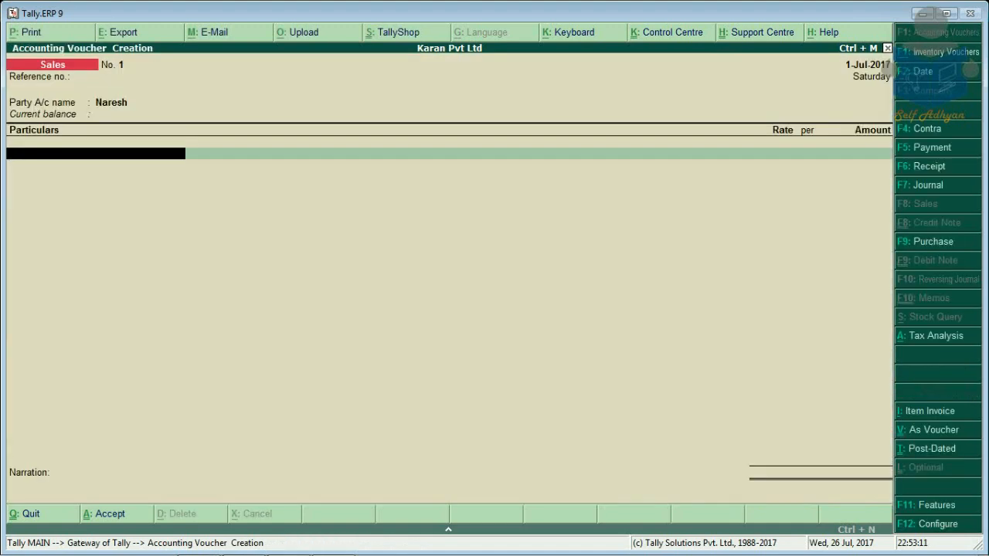
- Create a Sales ledger under the sales accounts group and use it as the voucher's first particulars line
key(Down)
key(Down)
key(Up)
key(Up)
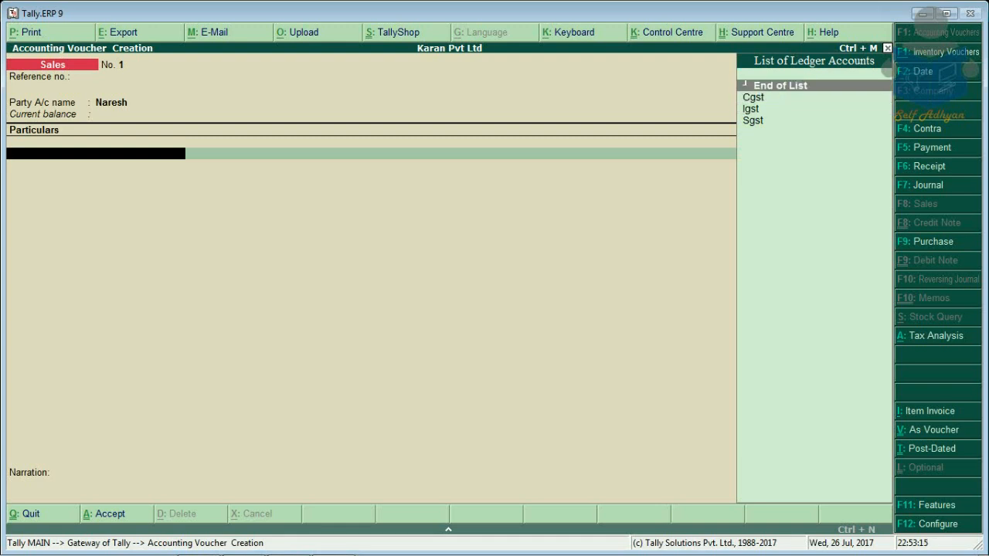
key(alt+c)
text(Sales)
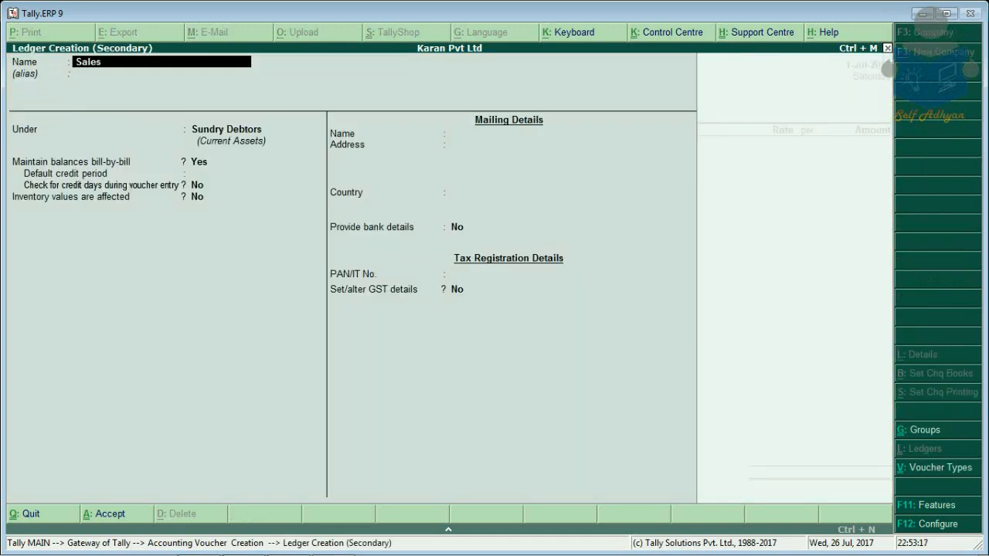
key(Return)
text(s)
key(Return)
key(Return)
key(Return)
key(Return)
key(Return)
key(Return)
key(Return)
key(Return)
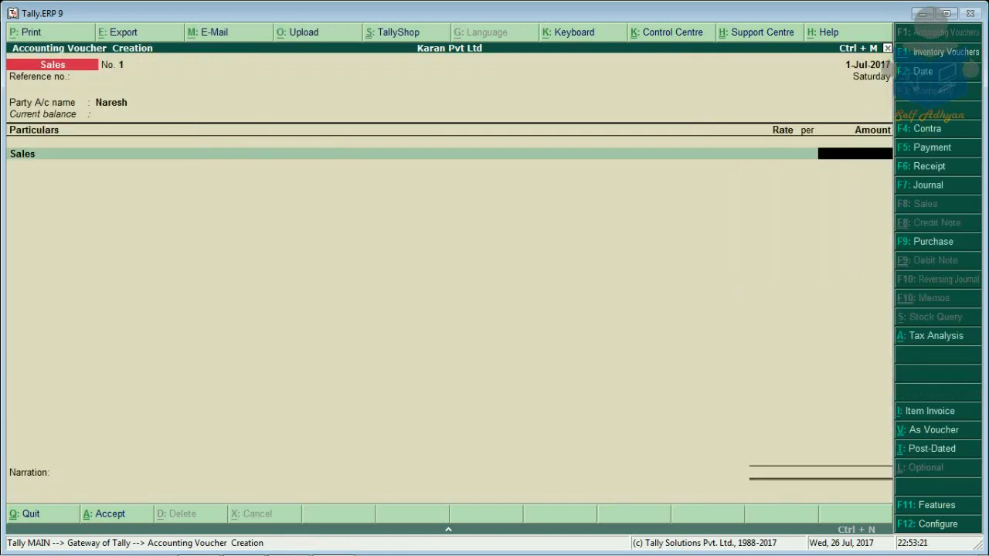
- Enter 25000 as the Sales amount and add the Cgst ledger with its automatically calculated tax amount
text(25000)
key(Return)
key(Up)
key(Up)
key(Up)
key(Up)
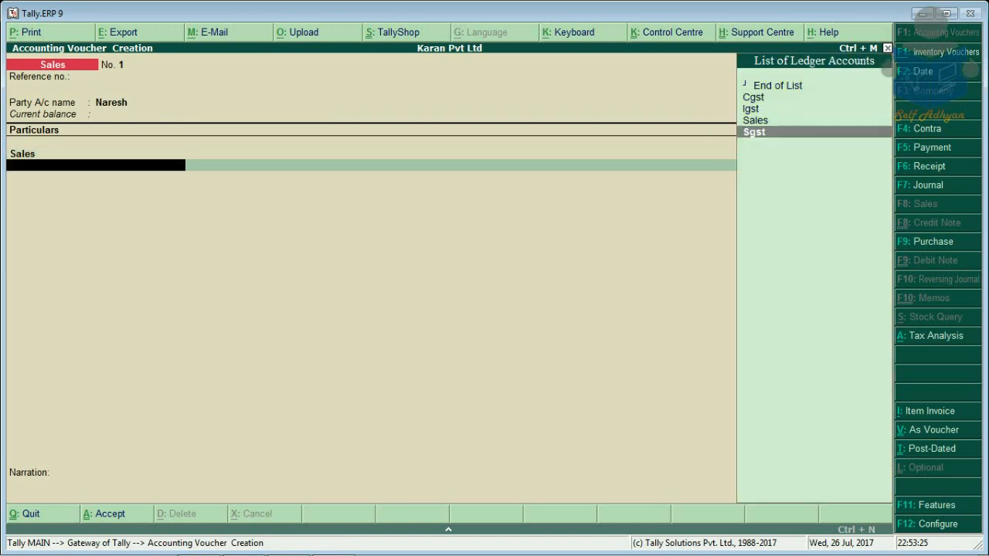
key(Return)
key(Return)
- Add the Sgst ledger below Cgst and accept its automatically calculated tax amount
key(Up)
key(Up)
key(Up)
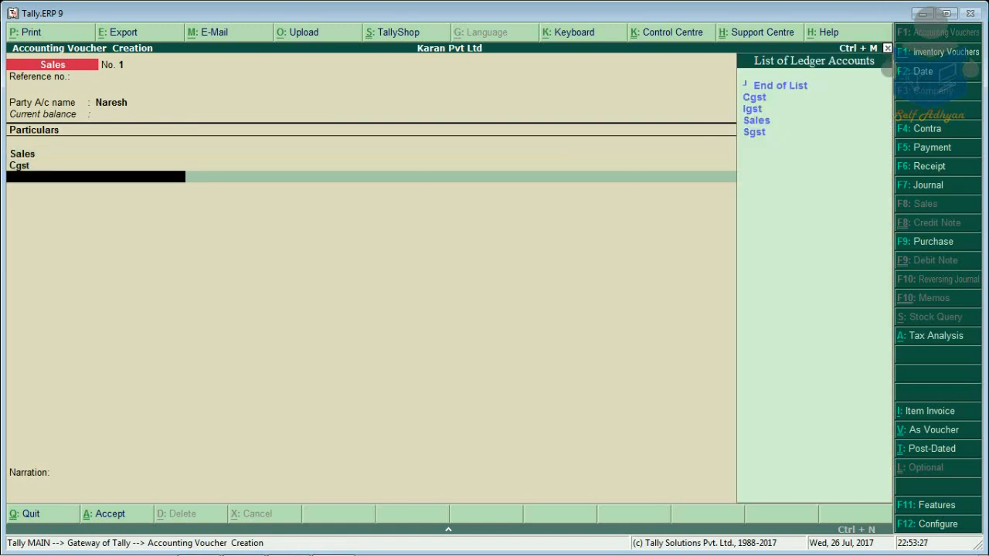
key(Down)
key(Down)
key(Return)
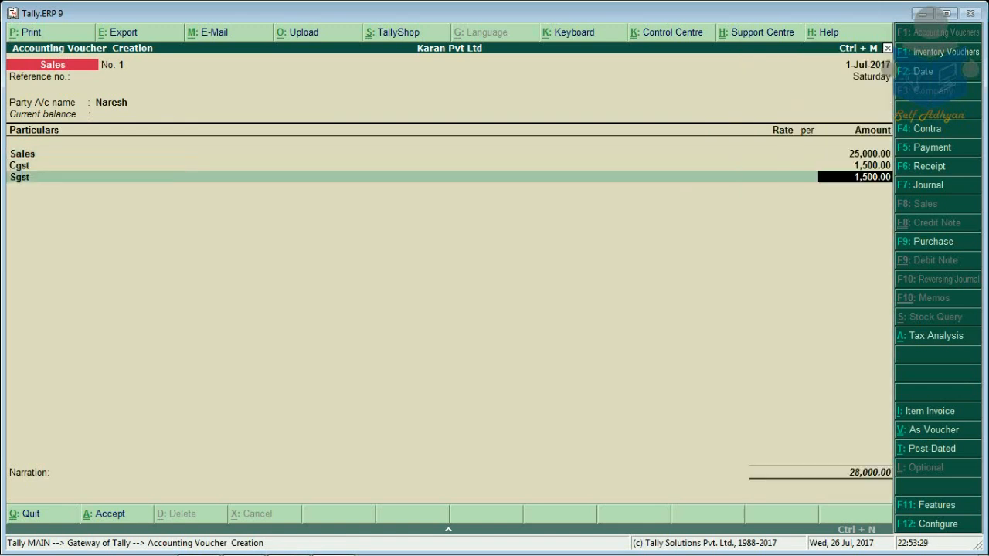
key(Return)
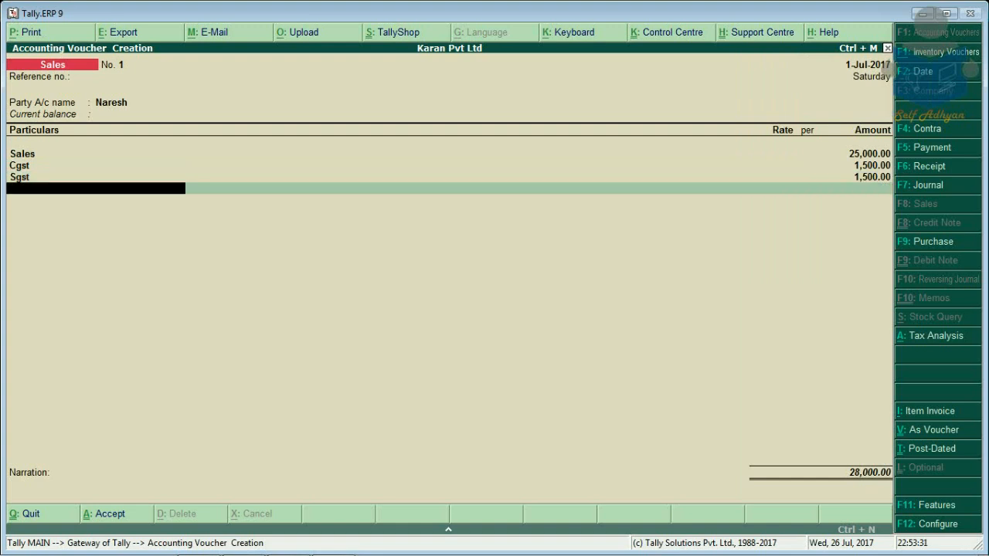
- Check the sales voucher's tax analysis, save the voucher without a narration, and leave voucher entry
key(alt+a)
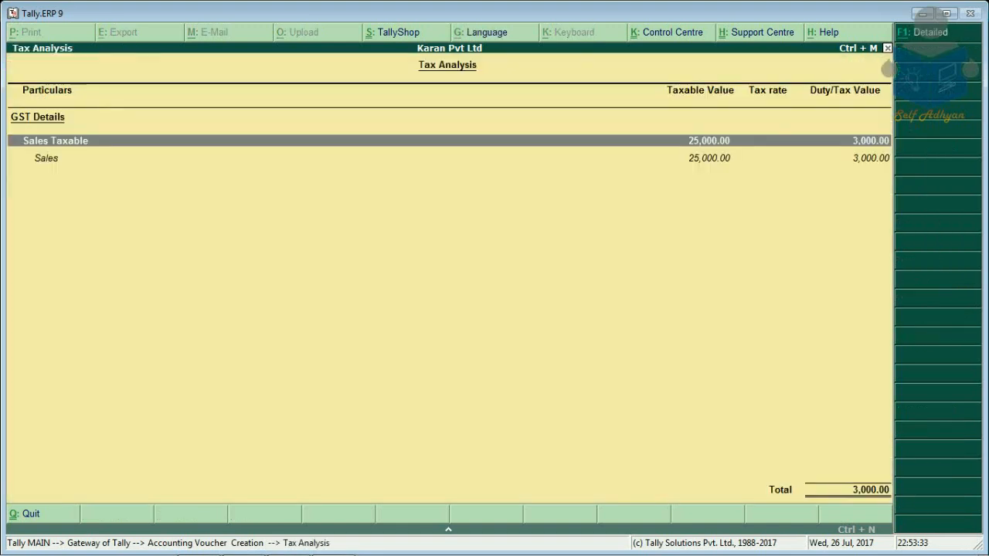
key(Escape)
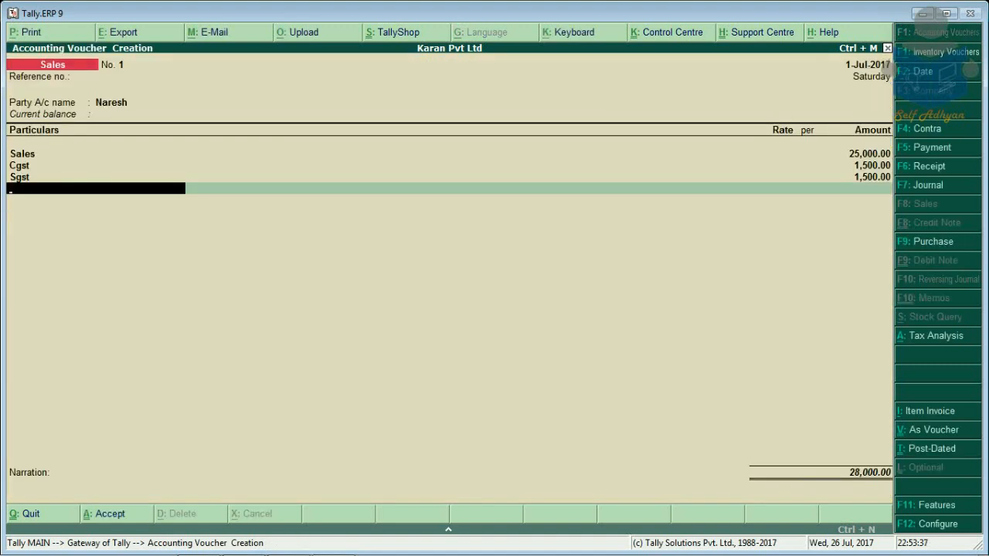
key(Return)
key(Return)
key(Return)
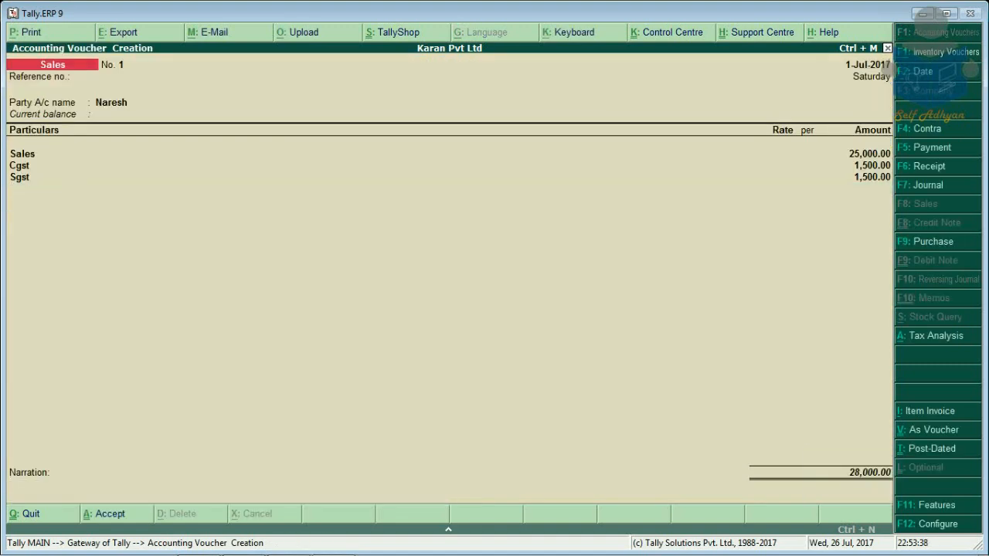
key(Escape)
key(Return)
- Open the GSTR-1 return from the GST statutory reports
key(Down)
key(Down)
key(Down)
key(Down)
key(Down)
key(Down)
key(Down)
key(Down)
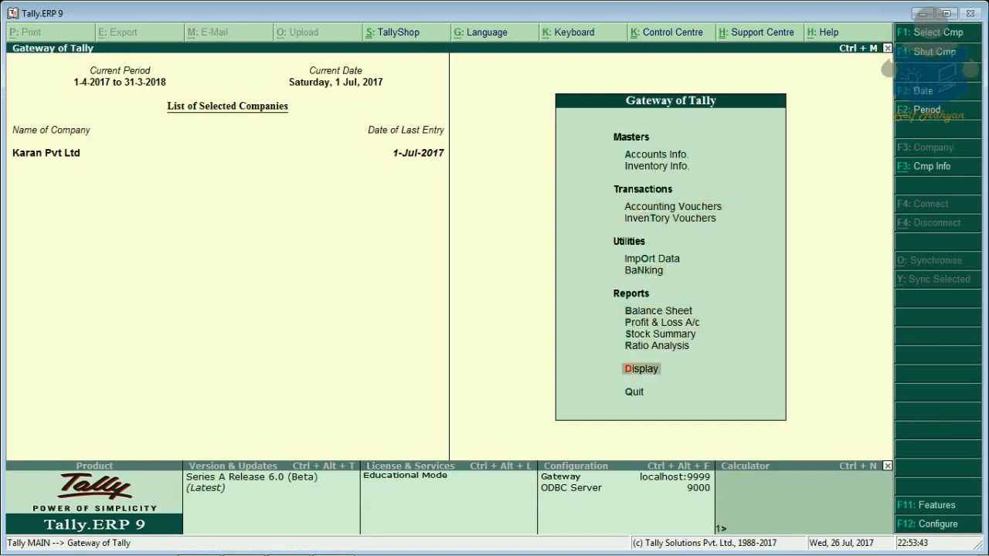
key(Return)
key(Down)
key(Down)
key(Down)
key(Down)
key(Down)
key(Down)
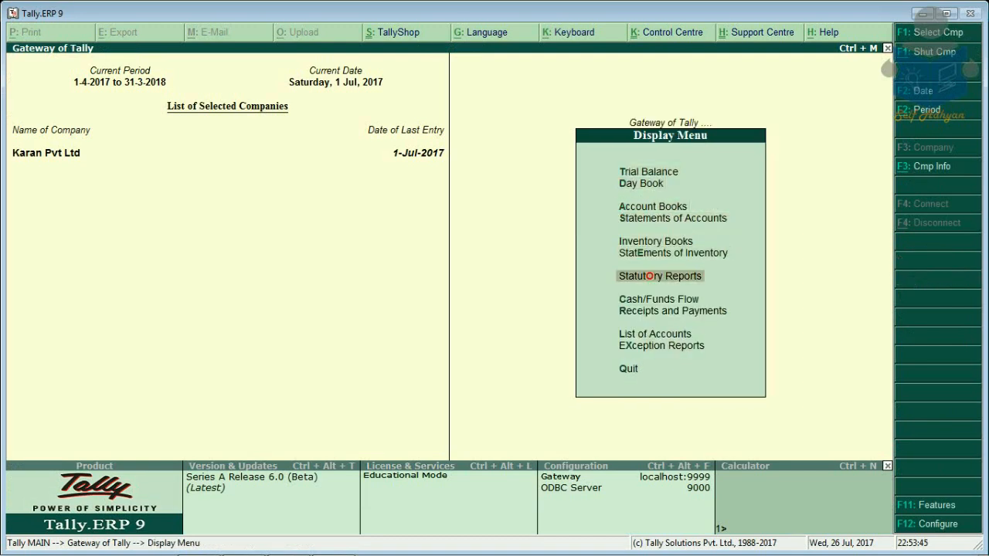
key(Return)
key(Return)
key(Return)
- Examine the GSTR-1 summary's invoice categories, including the B2C(Small) Invoices row, and close the report
key(Down)
key(Down)
key(Down)
key(Down)
key(Down)
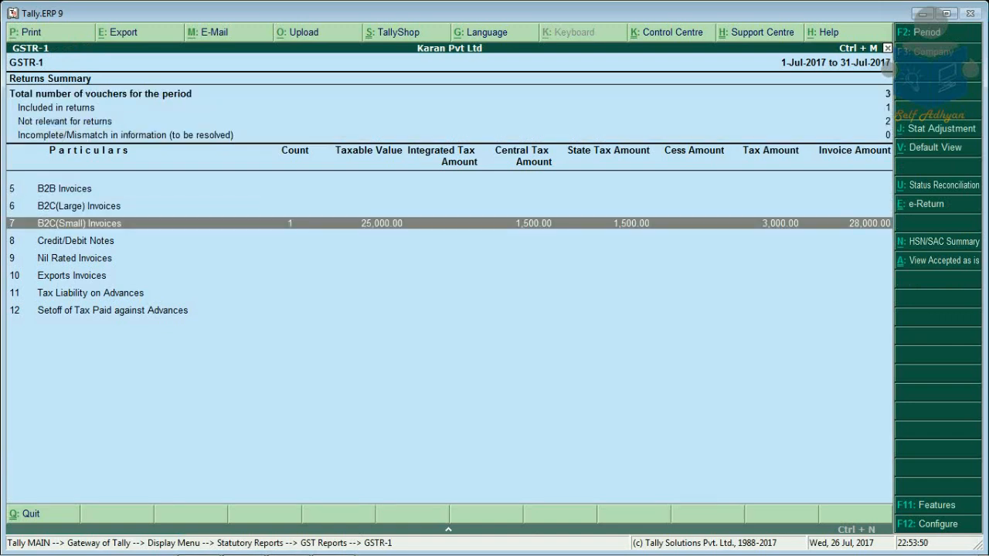
key(Escape)
- Open the GSTR-2 return, examine its B2B Invoices row, and return to the Gateway of Tally
key(Down)
key(Return)
key(Down)
key(Down)
key(Down)
key(Down)
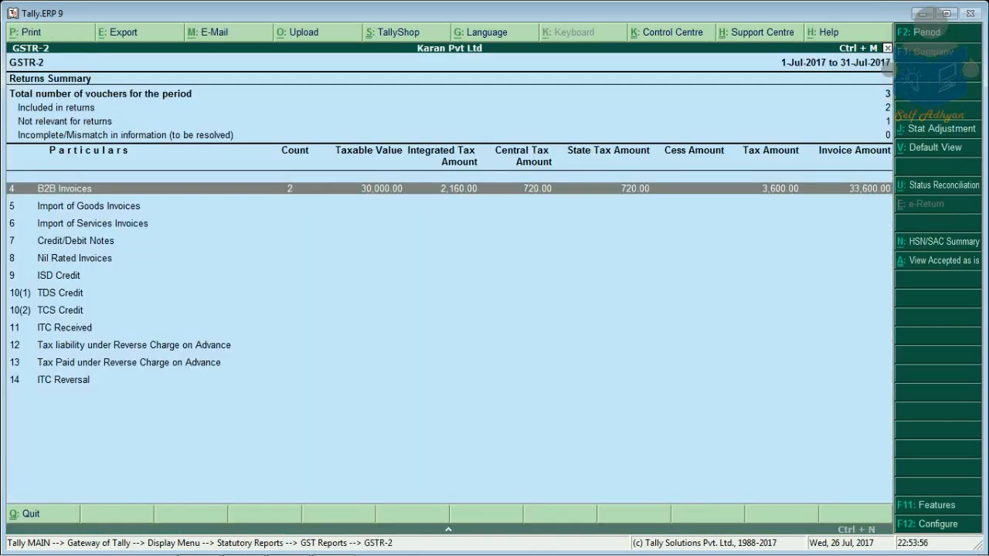
key(Escape)
key(Escape)
key(Escape)
key(Escape)
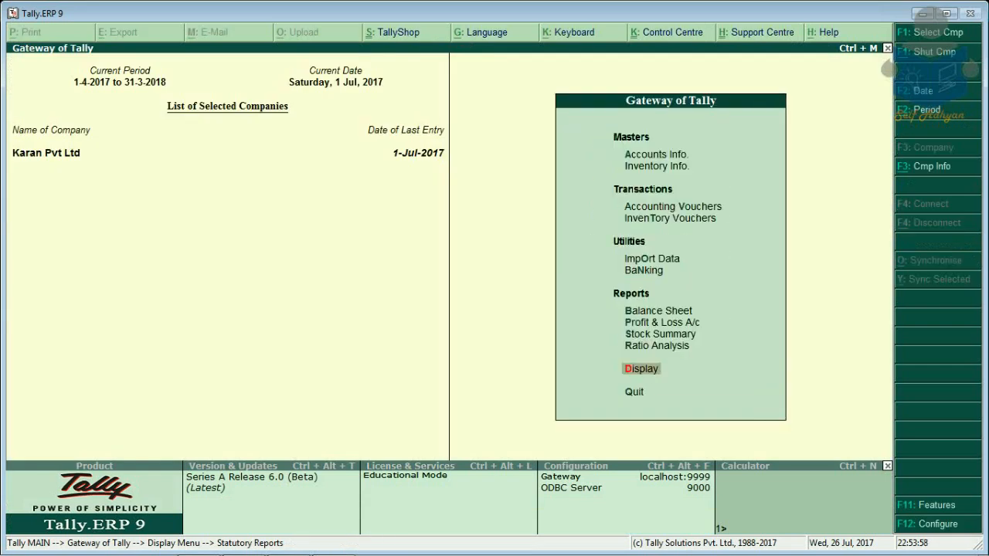
- Open the Balance Sheet in detailed form, examine Duties & Taxes under Current Liabilities, and close the report
key(Up)
key(Up)
key(Up)
key(Up)
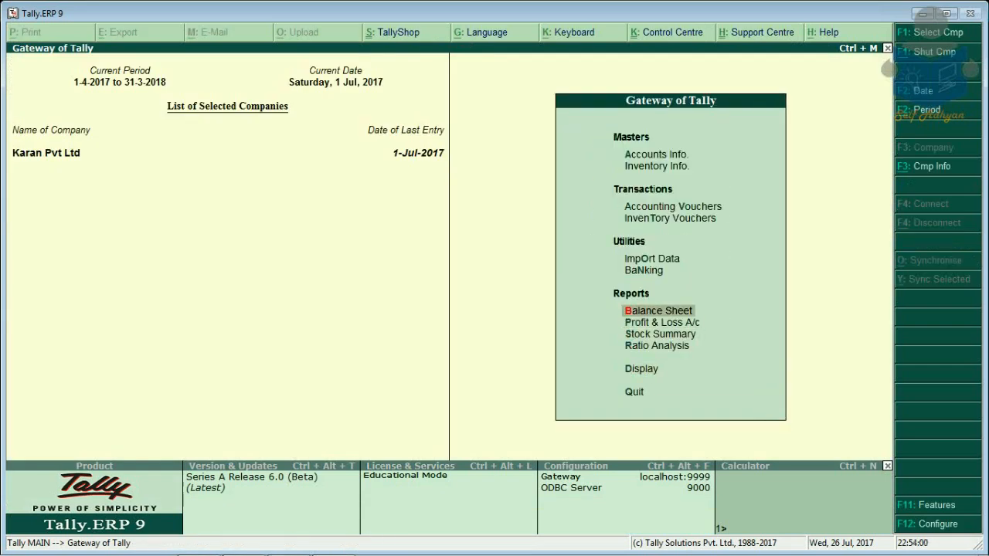
key(Return)
key(alt+F1)
key(Down)
key(Down)
key(Down)
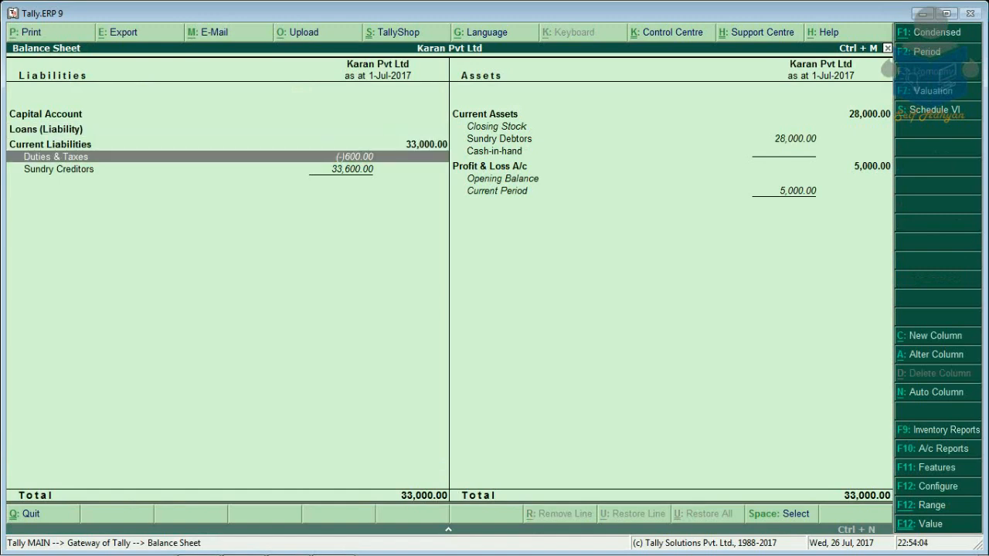
key(Escape)
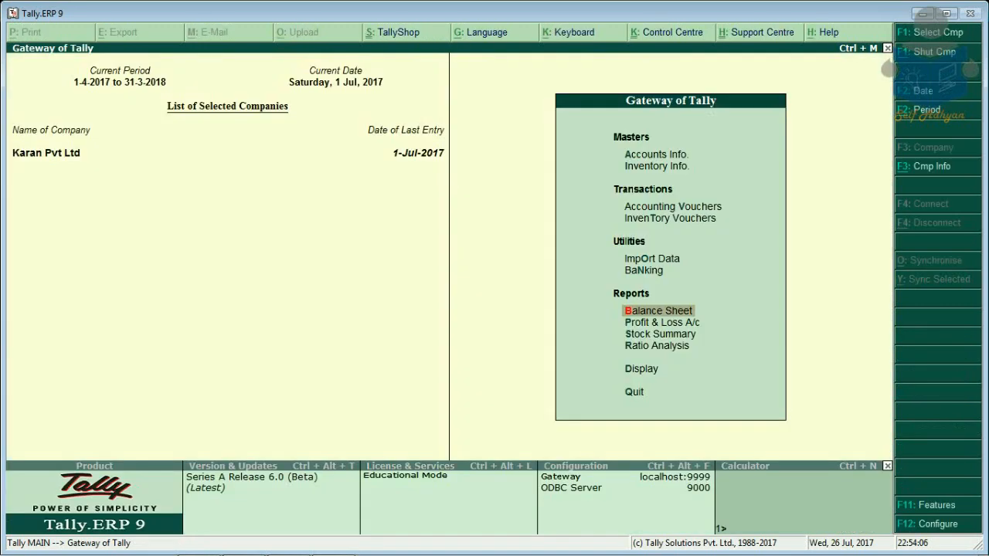
- Start a new sales voucher with the reference number left blank
key(Up)
key(Up)
key(Up)
key(Up)
key(Return)
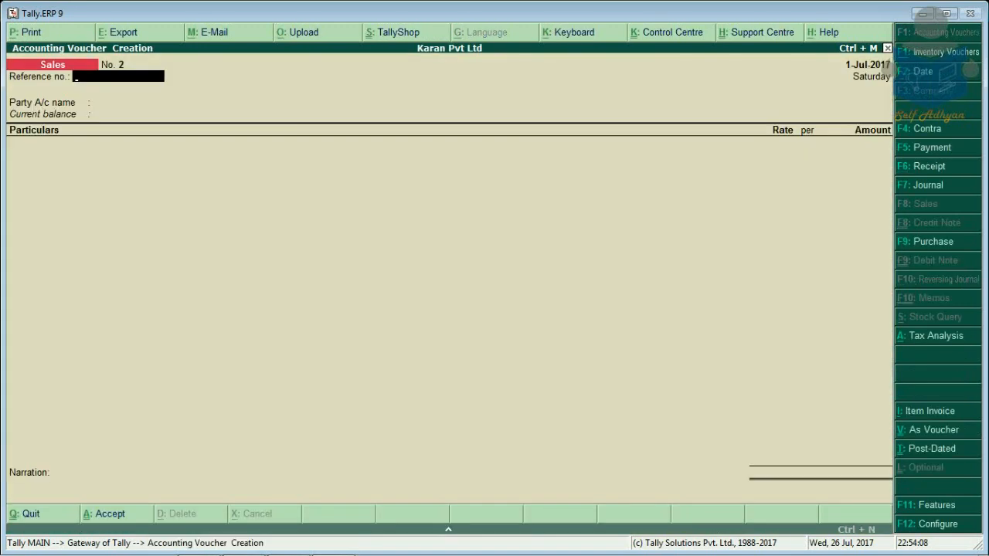
key(Return)
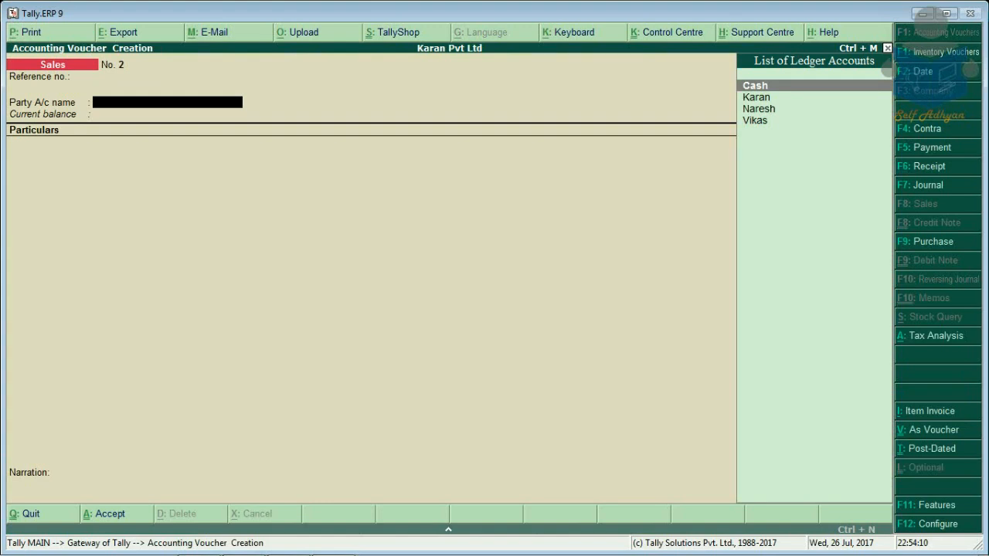
- Create a new party ledger with the customer's name and place it under Sundry Debtors
key(alt+c)
text(Pawan)
key(Return)
text(s)
key(Up)
key(Return)
- Keep the customer ledger's default mailing details and set its state to Gujarat
key(Return)
key(Return)
key(Return)
key(Return)
key(Return)
text(gu)
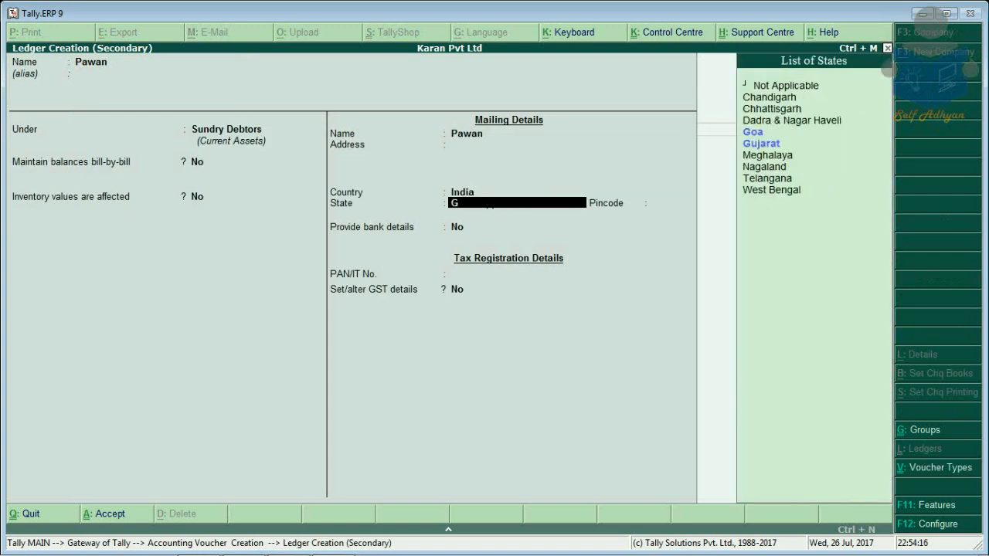
key(Return)
key(Return)
key(Return)
key(Return)
- Enable GST details for the customer ledger with registration type Consumer, and save the ledger
text(y)
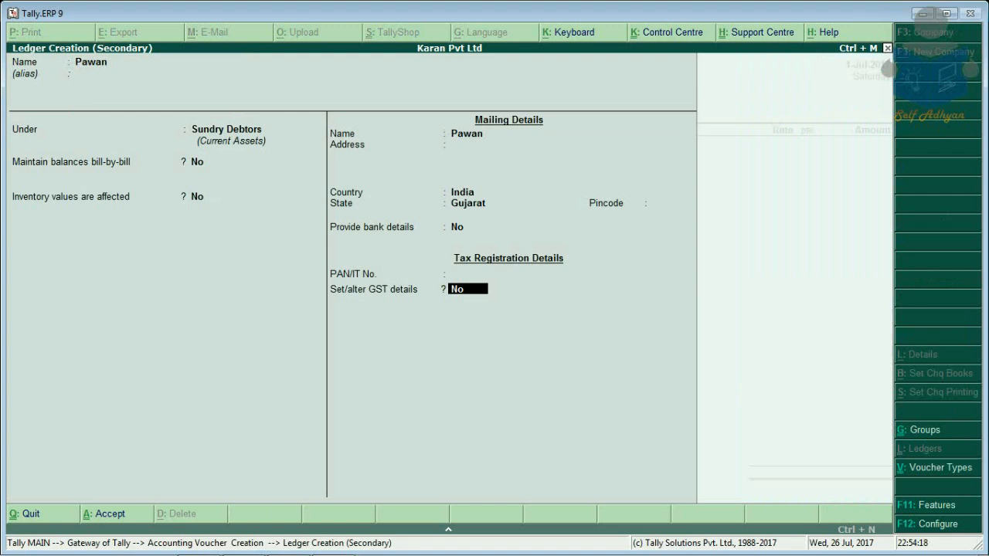
text(es)
key(Return)
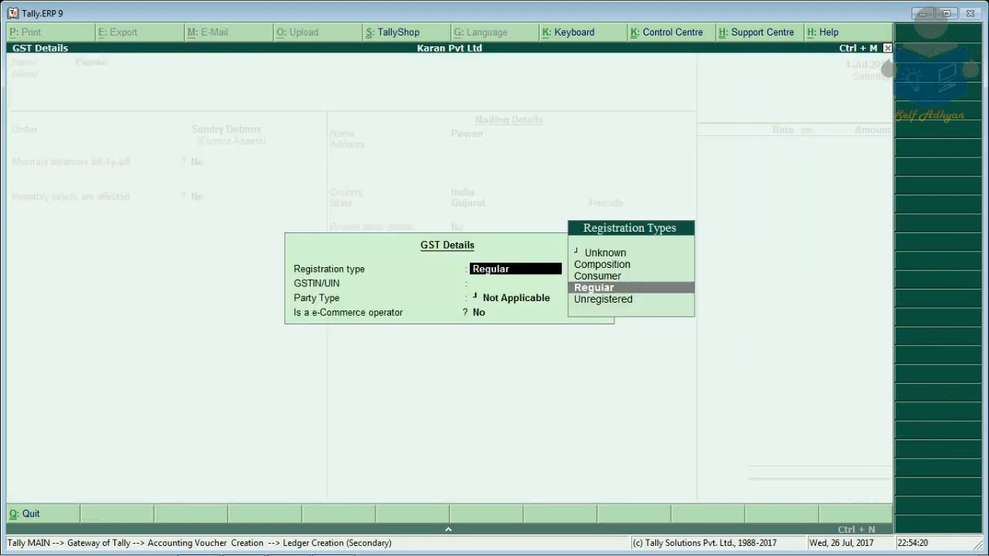
key(Up)
key(Return)
key(Return)
key(Return)
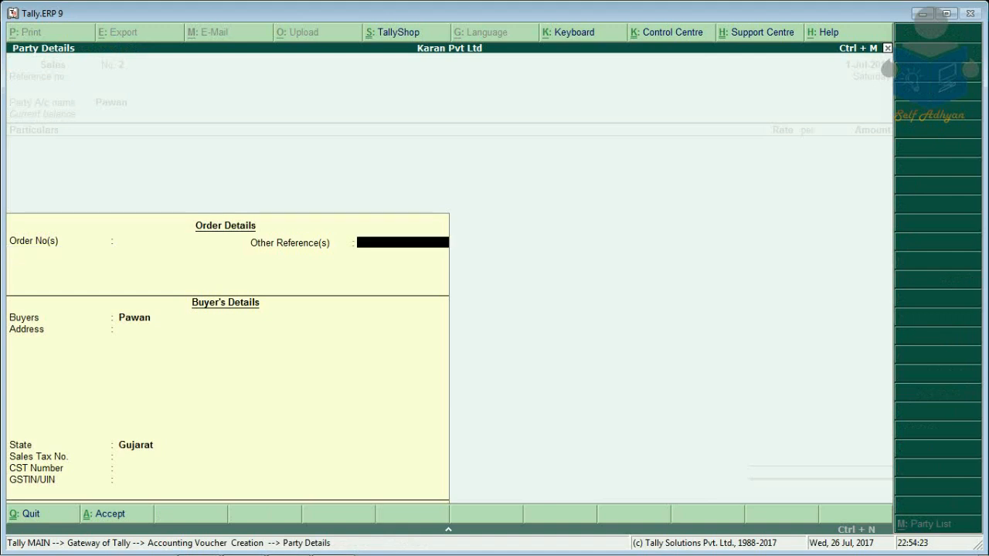
- Accept the party details and add the Sales ledger to the sales voucher with an amount of 12,000
key(Return)
key(Down)
key(Down)
key(Down)
key(Down)
key(Up)
key(Up)
key(Down)
key(Return)
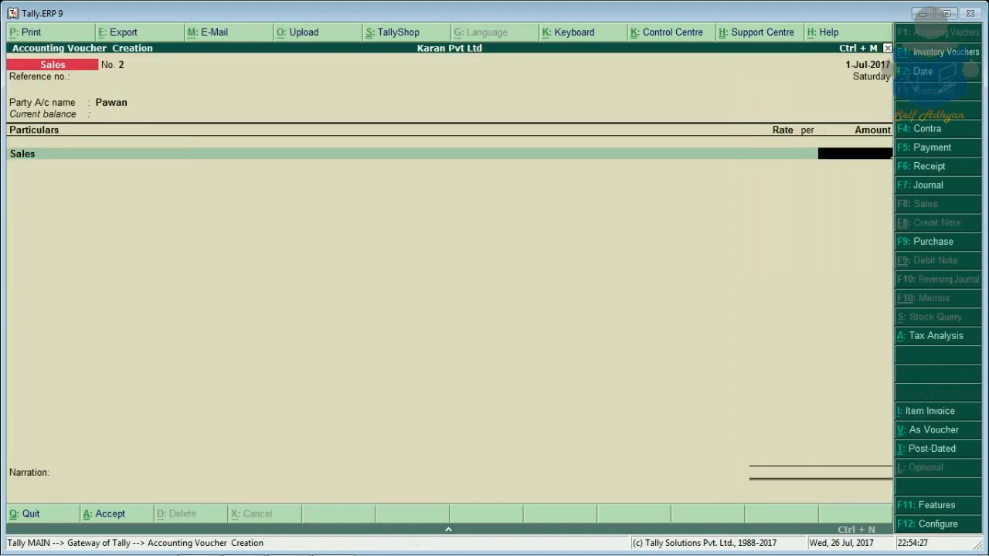
text(12,000)
key(Return)
- Add the Igst ledger to the sales voucher, then save it with a blank narration and leave voucher entry
key(Up)
key(Up)
key(Return)
key(Return)
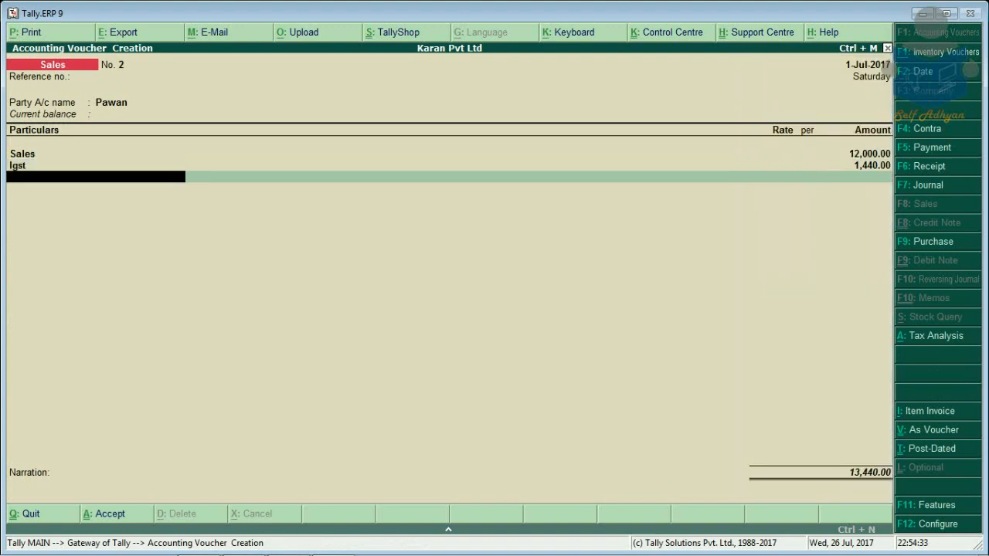
key(Return)
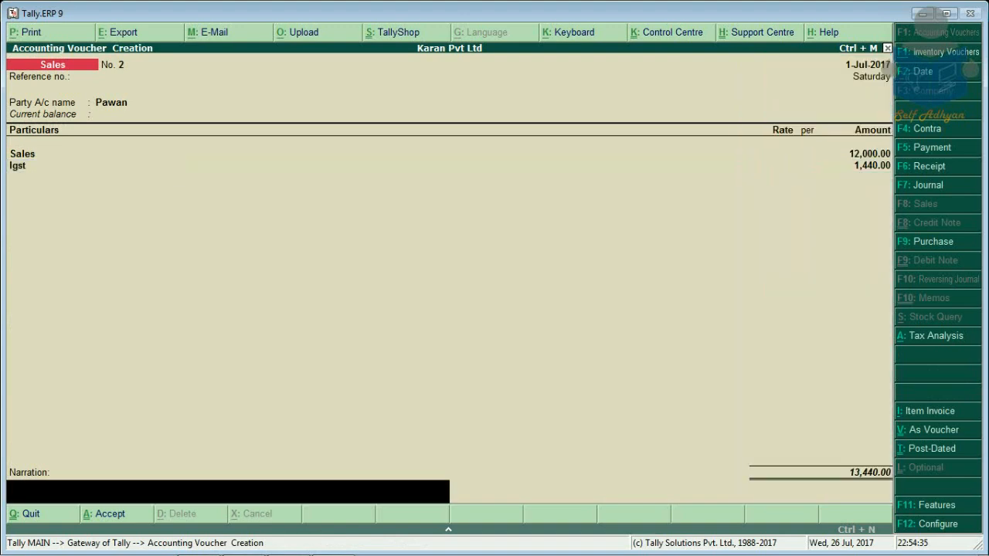
key(Return)
key(Return)
key(Escape)
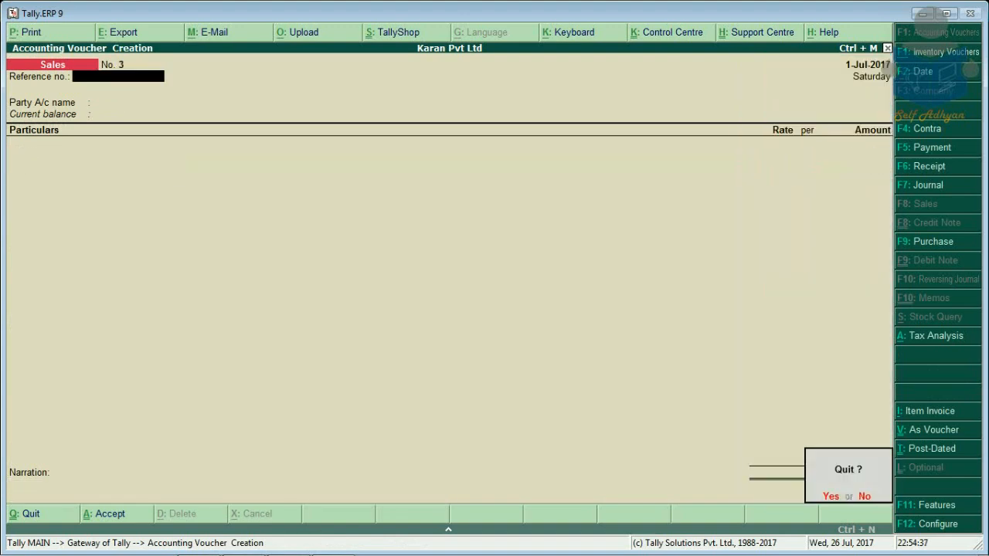
key(Return)
- Open the Balance Sheet in detailed form and go to Duties & Taxes under Current Liabilities
key(Down)
key(Down)
key(Down)
key(Down)
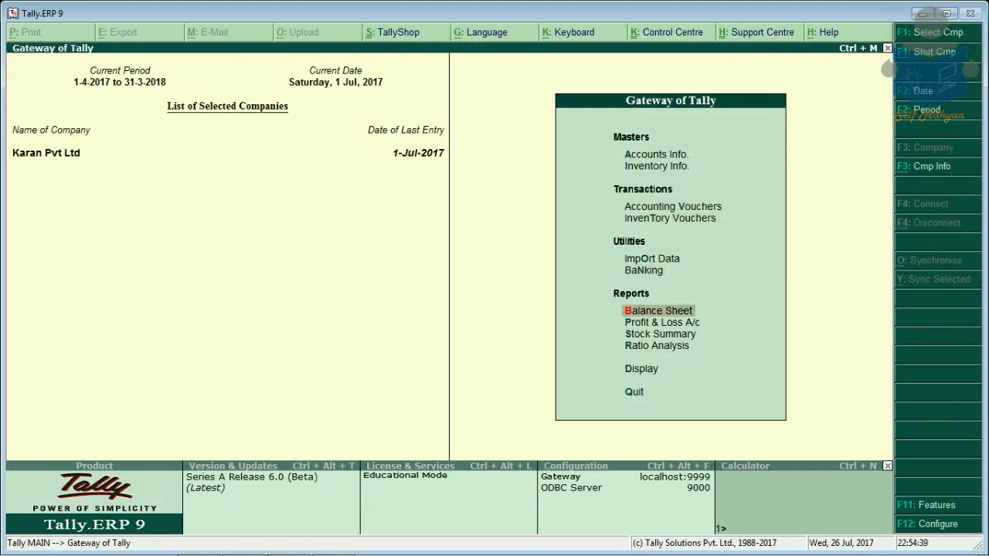
key(Return)
key(alt+F1)
key(Down)
key(Down)
key(Down)
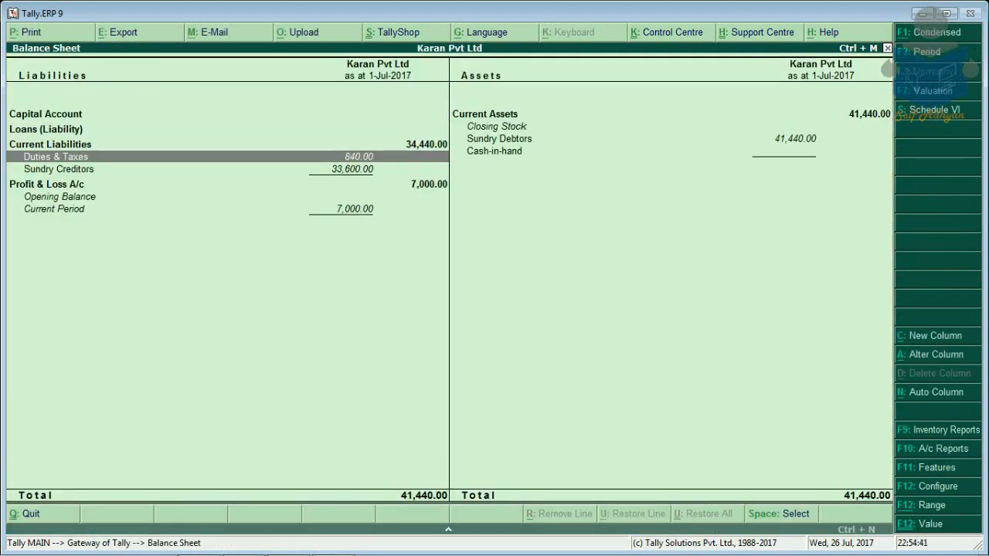
- Examine the Cgst, Igst and Sgst balances in the Duties & Taxes group summary and return to the Gateway of Tally
key(Return)
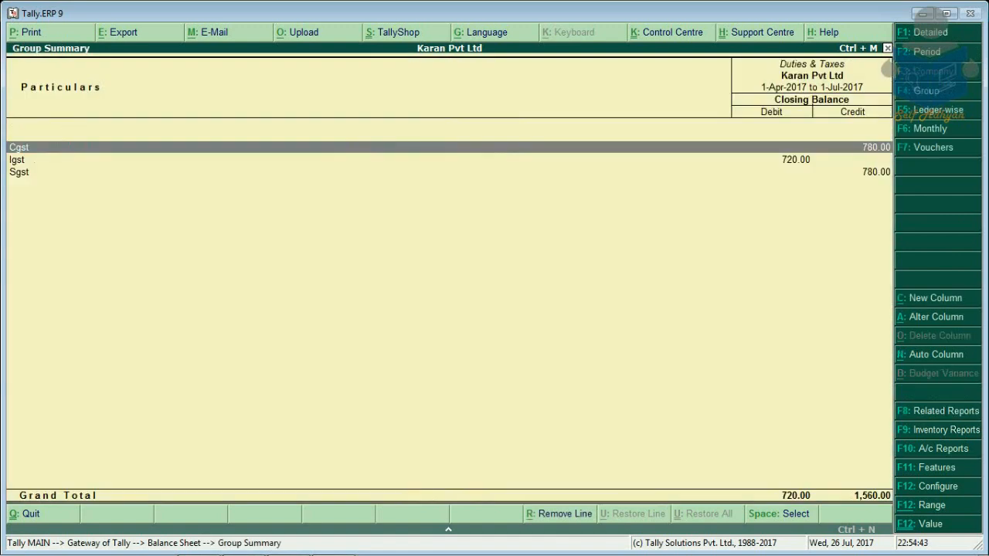
key(Down)
key(Down)
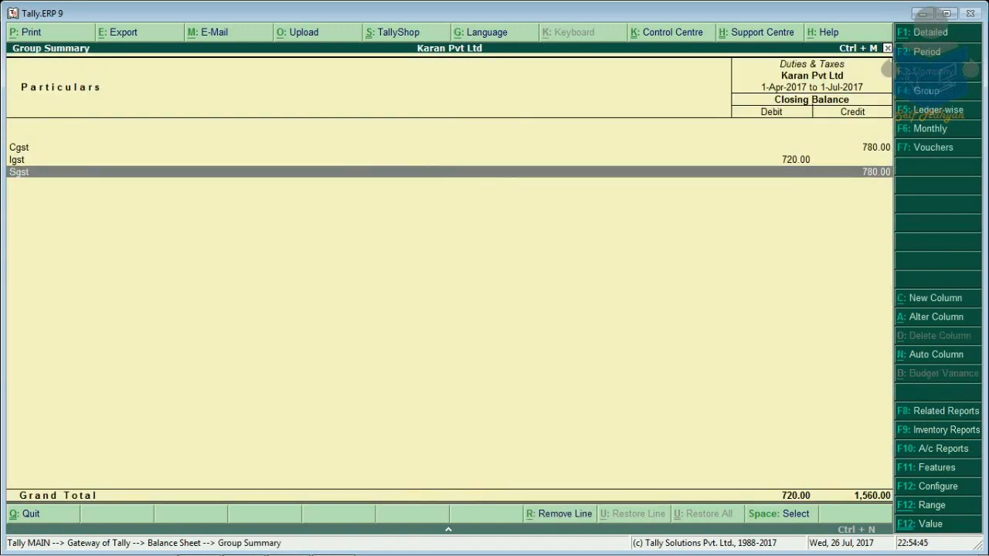
key(Up)
key(Escape)
key(Escape)
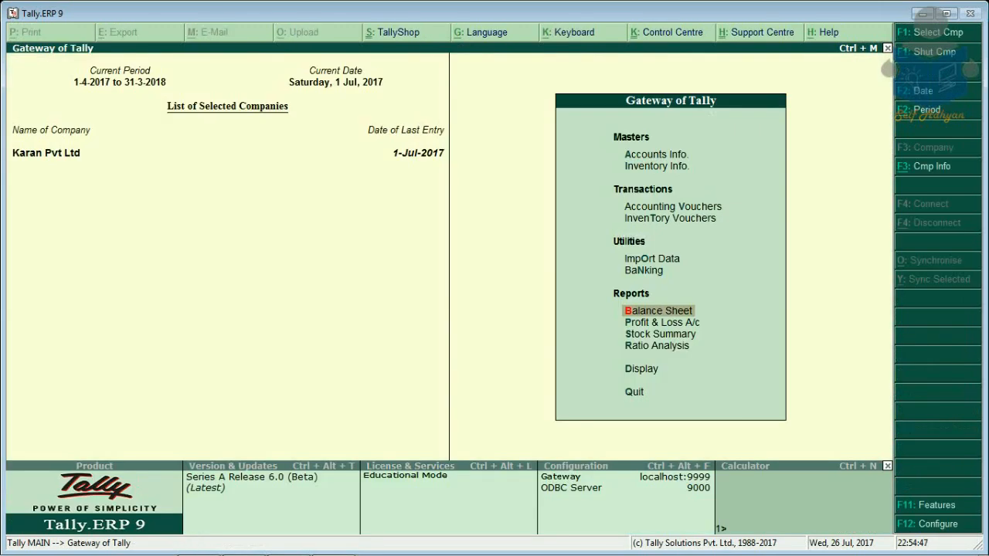
- Start a new purchase voucher with the supplier invoice number and date left blank
key(Down)
key(Up)
key(Up)
key(Up)
key(Up)
key(Up)
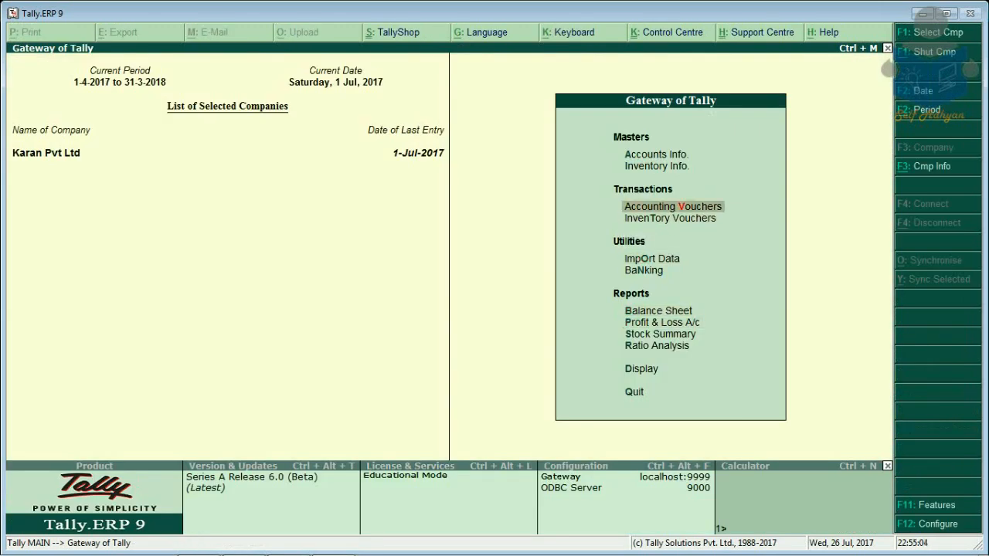
key(Return)
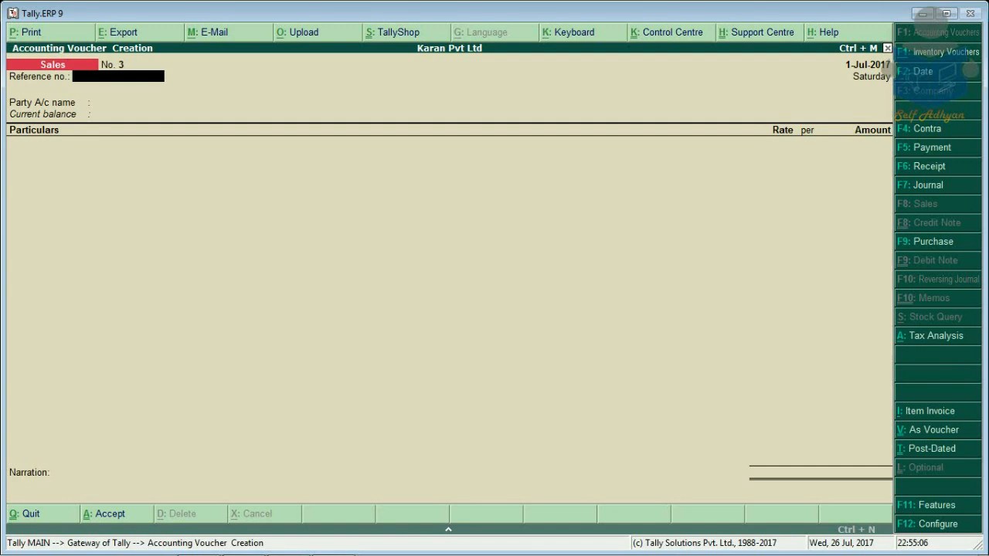
key(F9)
key(Return)
key(Return)
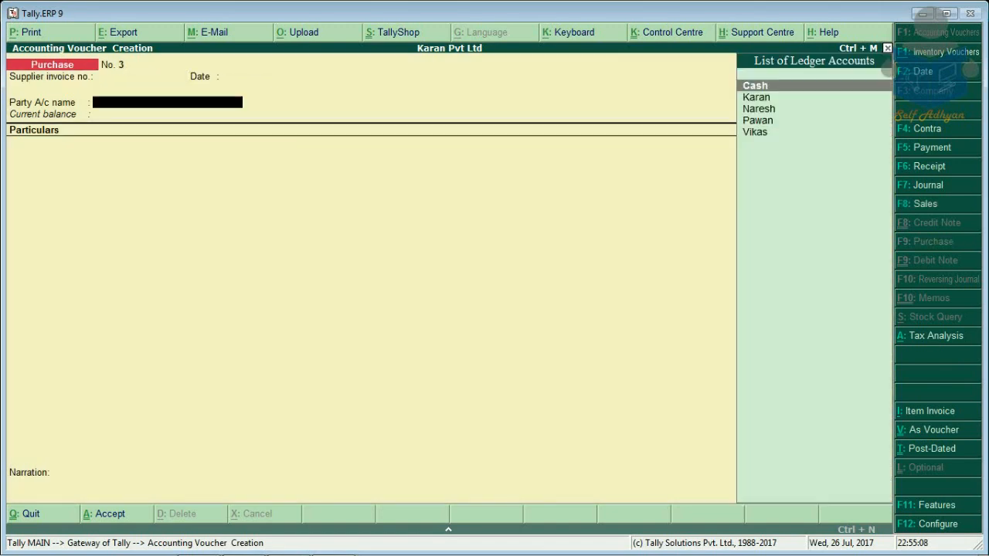
- Select the Gujarat party's ledger as the purchase voucher's party account and accept the default party details
key(Down)
key(Down)
key(Down)
key(Down)
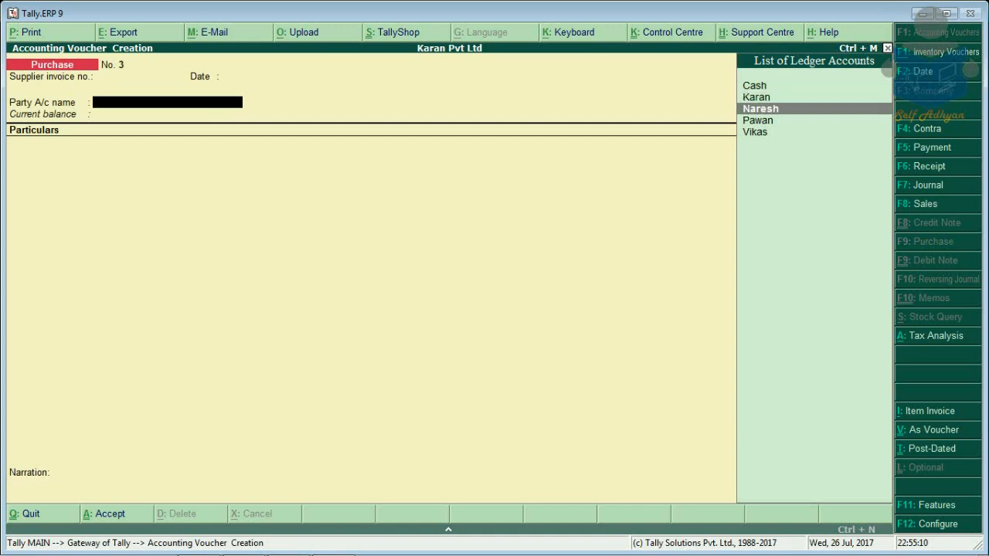
key(Up)
key(Return)
key(Return)
key(Return)
key(Return)
key(Return)
key(Return)
key(Return)
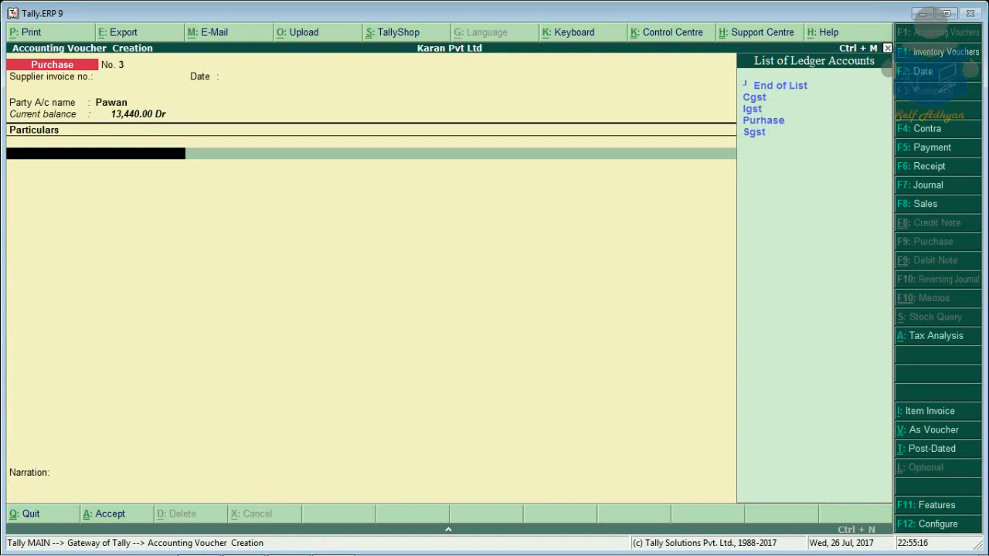
- Create a new ledger named "Purchase @ 18%" under Purchase Accounts
key(alt+c)
text(Purchase @ 18)
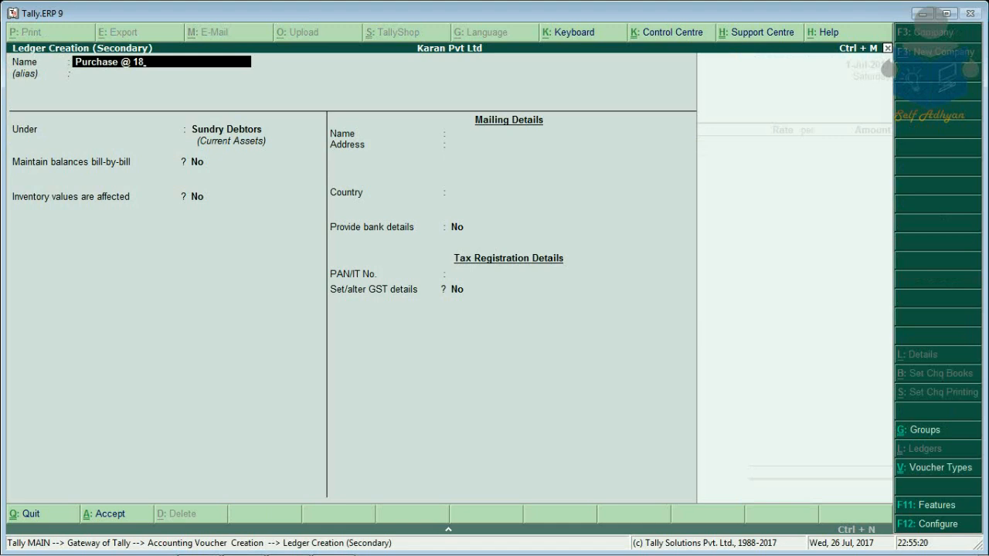
text(%)
key(Return)
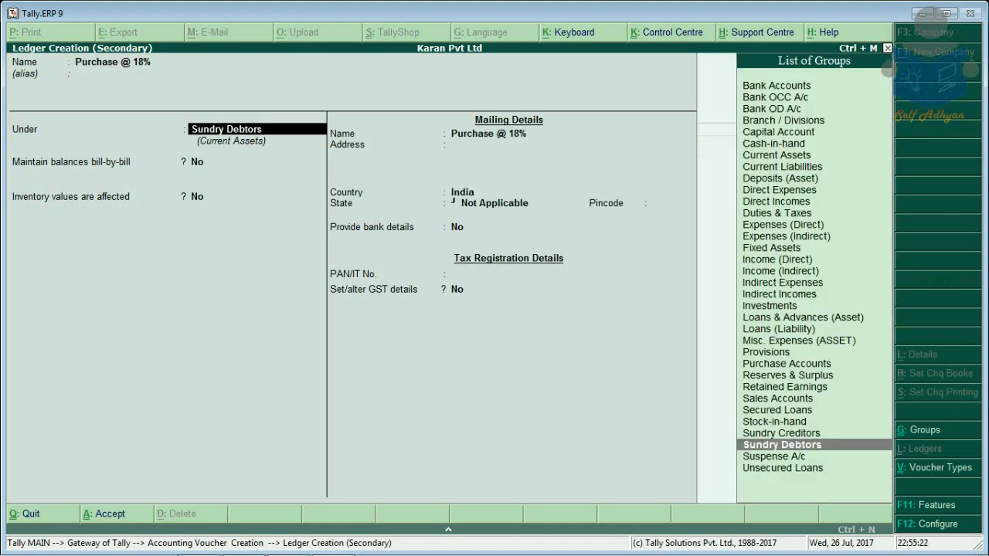
text(Pu)
key(Return)
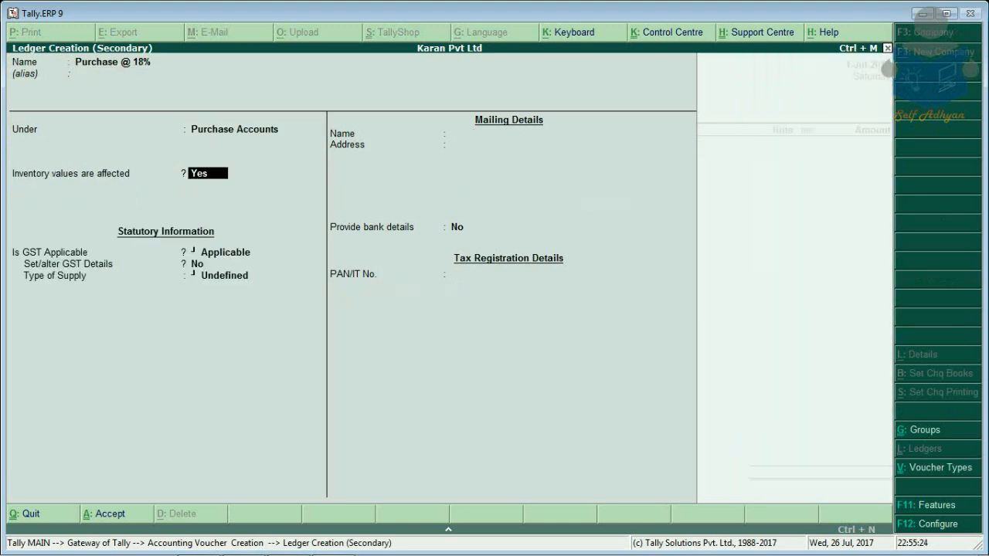
- Keep GST applicable for the ledger, enable its GST details and set the taxability to Taxable
key(Return)
key(Return)
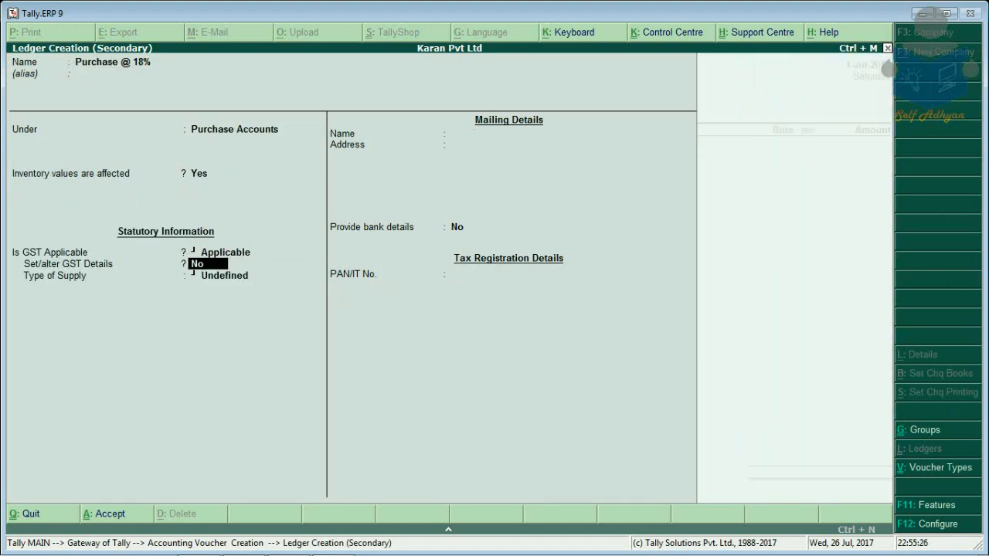
text(y)
key(Return)
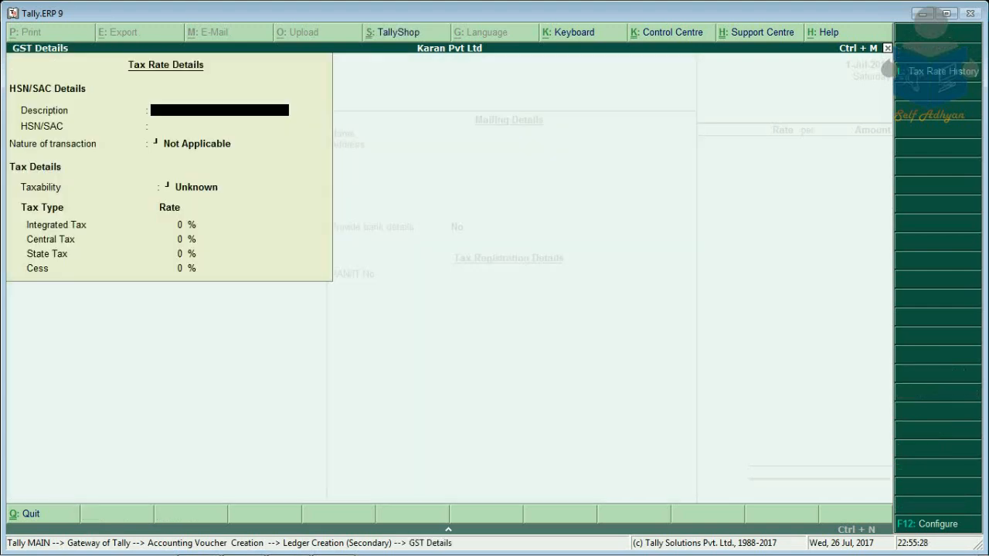
key(Return)
key(Return)
key(Return)
key(Down)
key(Down)
key(Down)
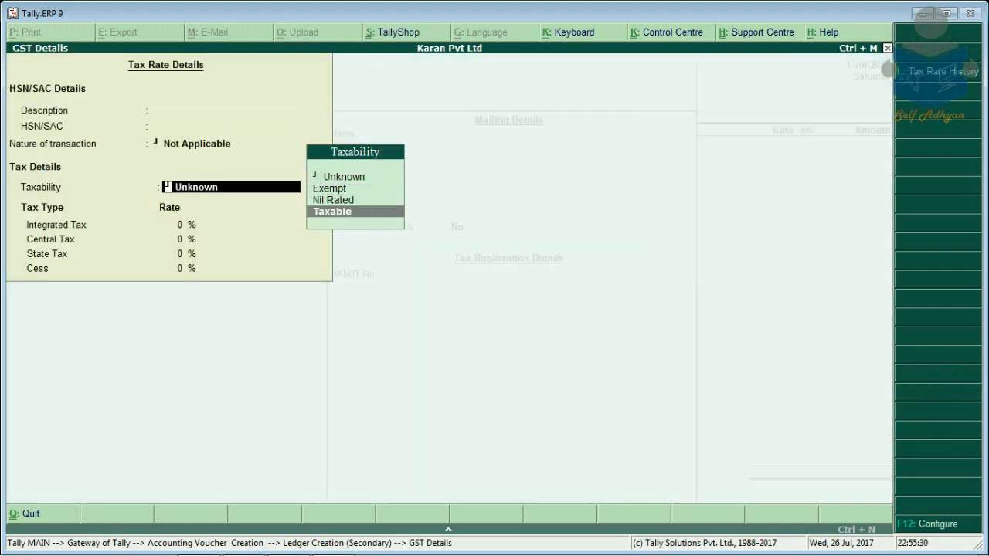
key(Return)
- Set the ledger's integrated tax rate to 18% and save the ledger with the type of supply undefined
text(18)
key(Return)
key(Return)
key(Return)
key(Return)
key(Return)
key(Return)
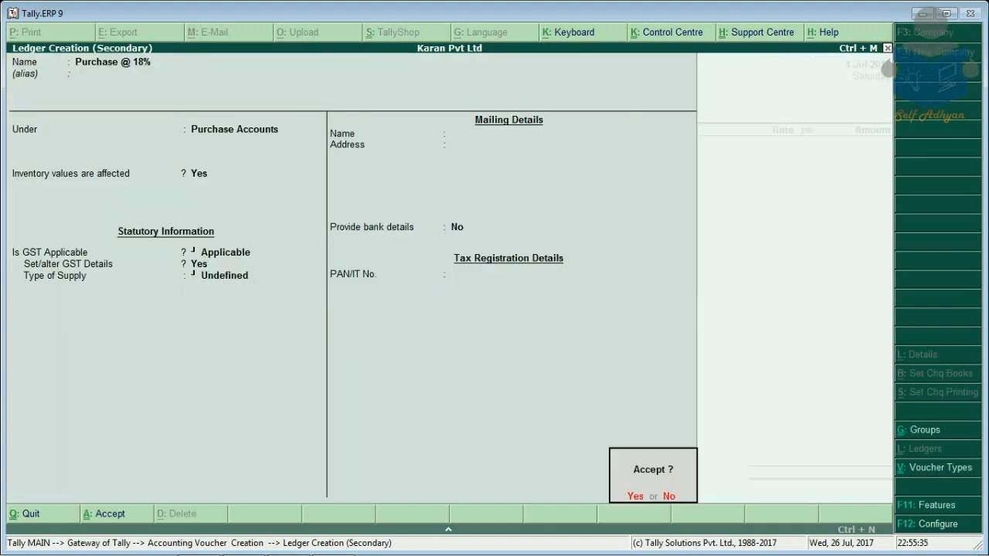
key(BackSpace)
key(Return)
key(Return)
- Enter 9,000 as the Purchase @ 18% amount and check its integrated tax in the voucher's tax analysis
text(9000)
key(Return)
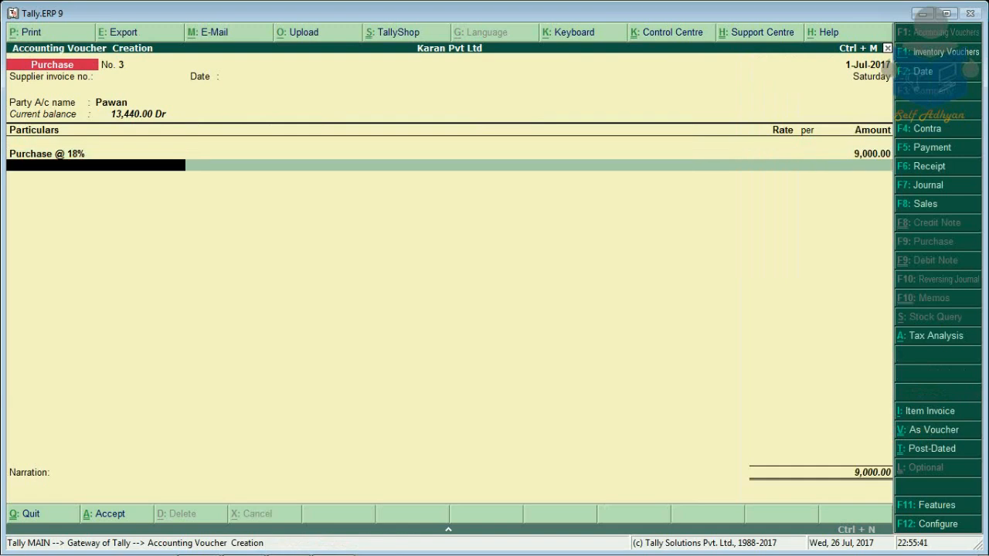
key(alt+a)
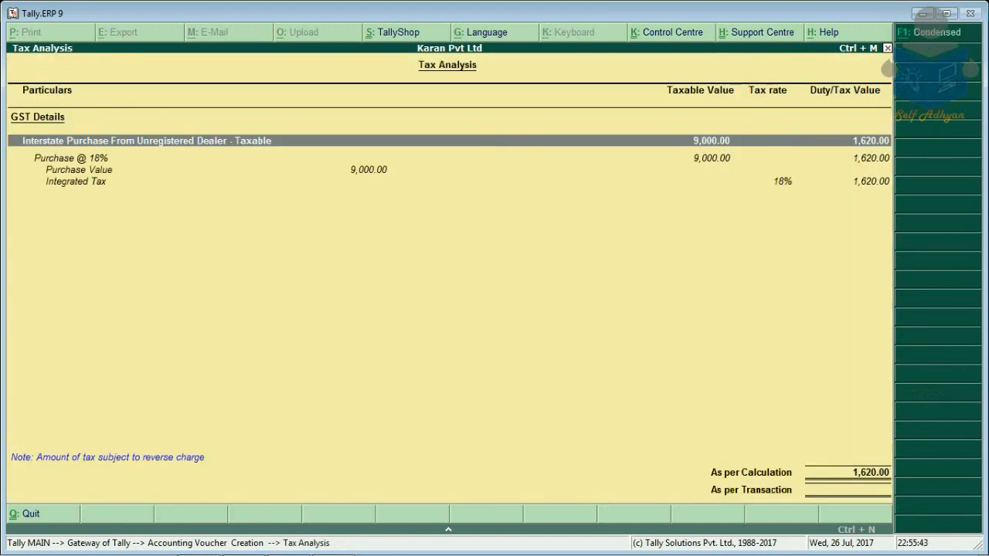
key(Down)
key(Down)
key(Down)
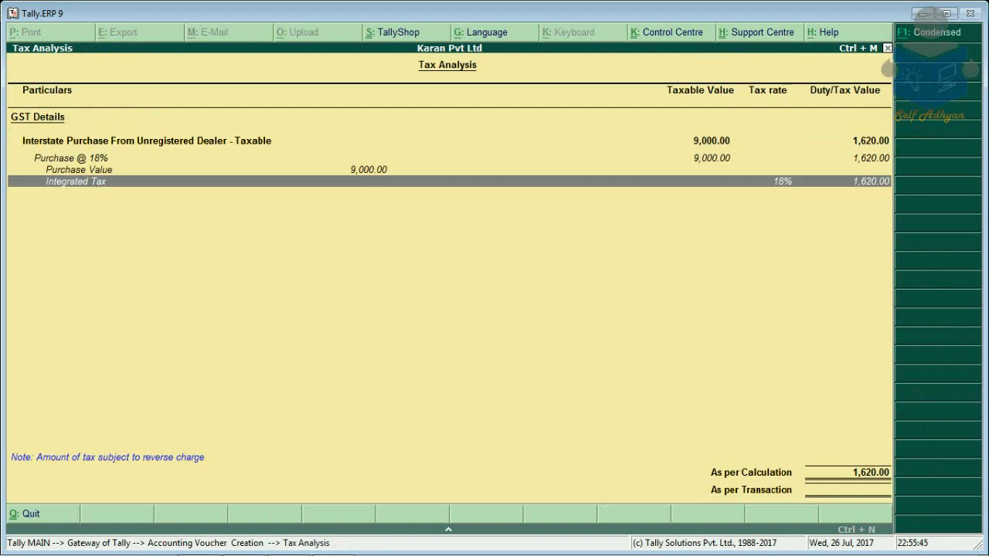
key(Escape)
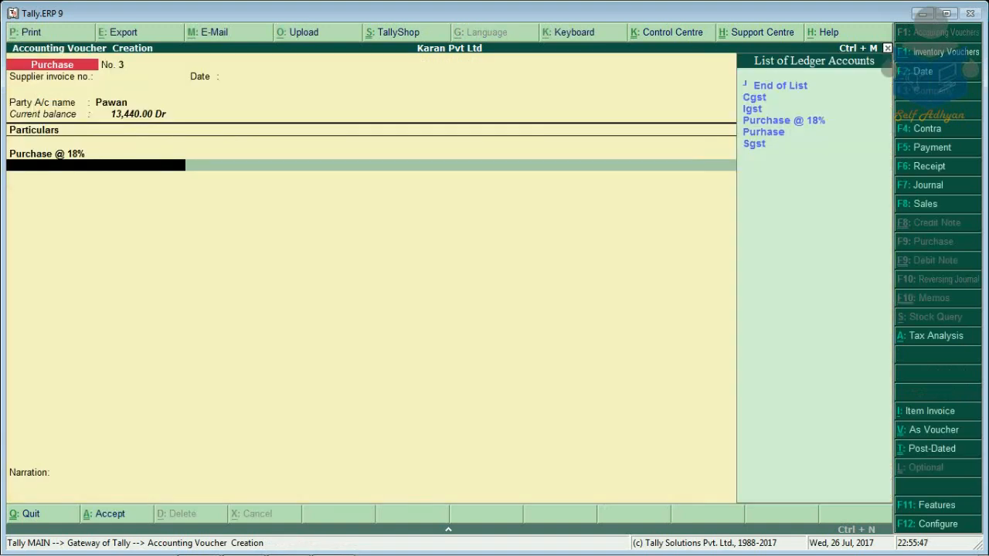
- Add the existing Purhase ledger as a second line of the purchase voucher with an amount of 12,000
key(Down)
key(Down)
key(Down)
key(Down)
key(Return)
key(Return)
text(12000)
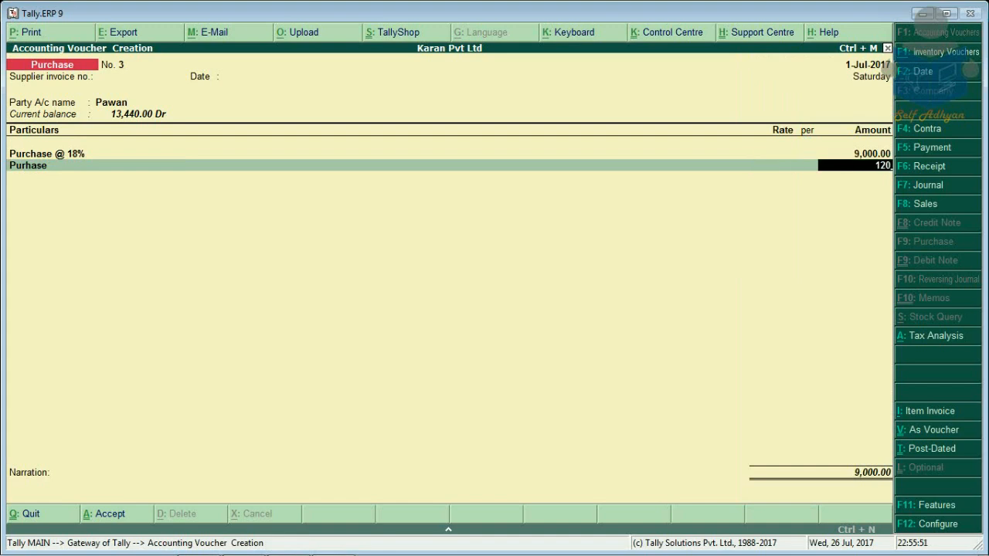
key(Return)
- Examine the purchase voucher's GST tax analysis in detailed form and close it
key(alt+a)
key(alt+F1)
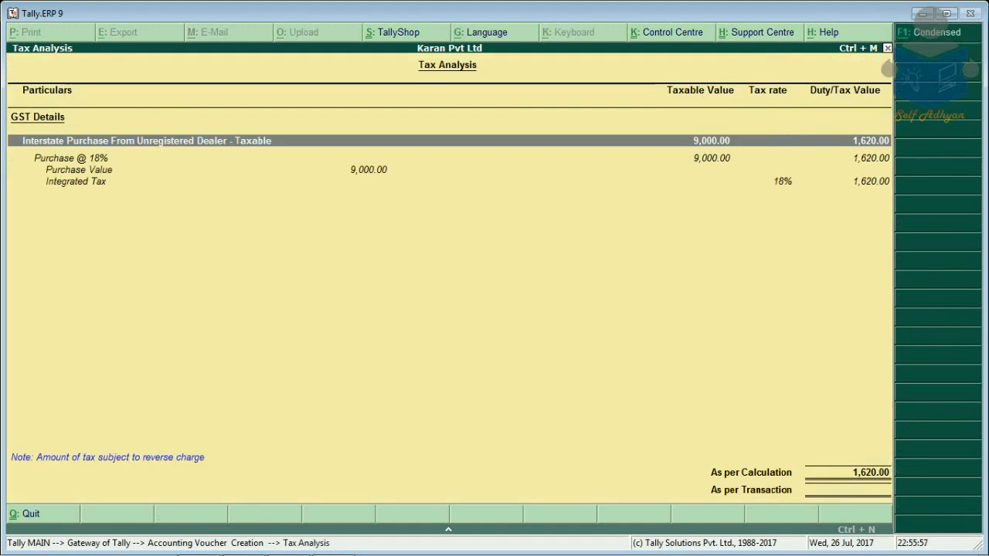
key(Escape)
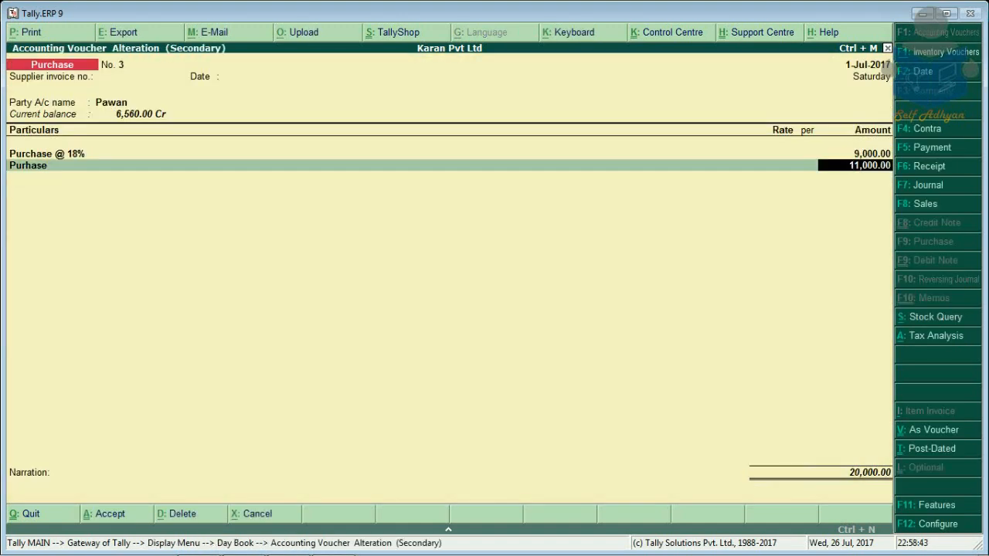
- Open the detailed tax analysis of the purchase voucher being altered and examine the integrated tax on Purchase @ 18% and Purhase
key(alt+a)
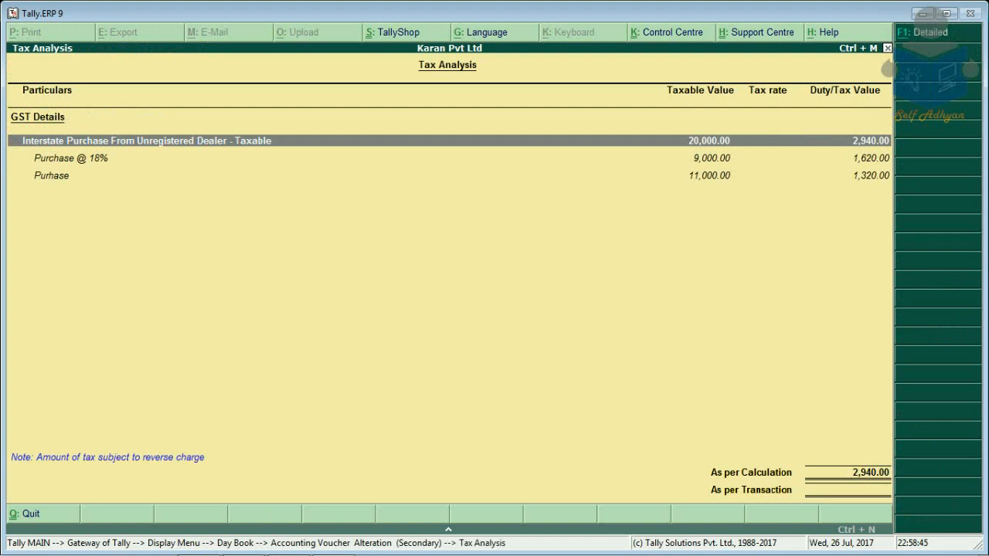
key(alt+F1)
key(Down)
key(Down)
key(Down)
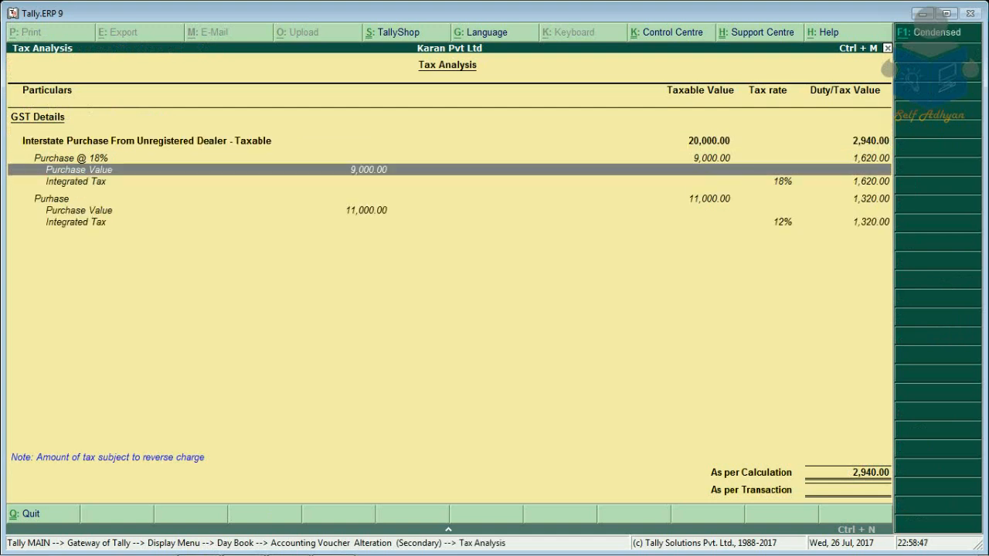
key(Down)
key(Down)
key(Down)
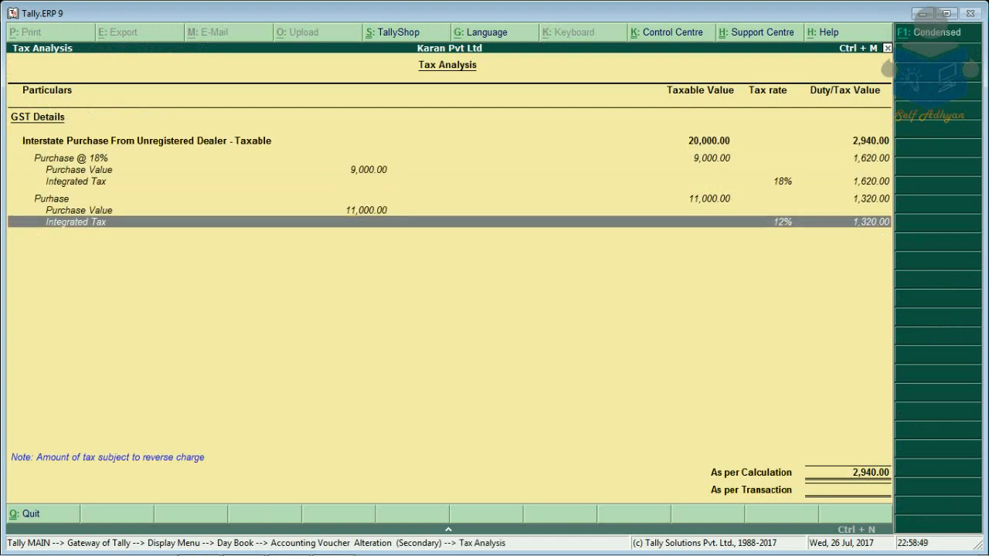